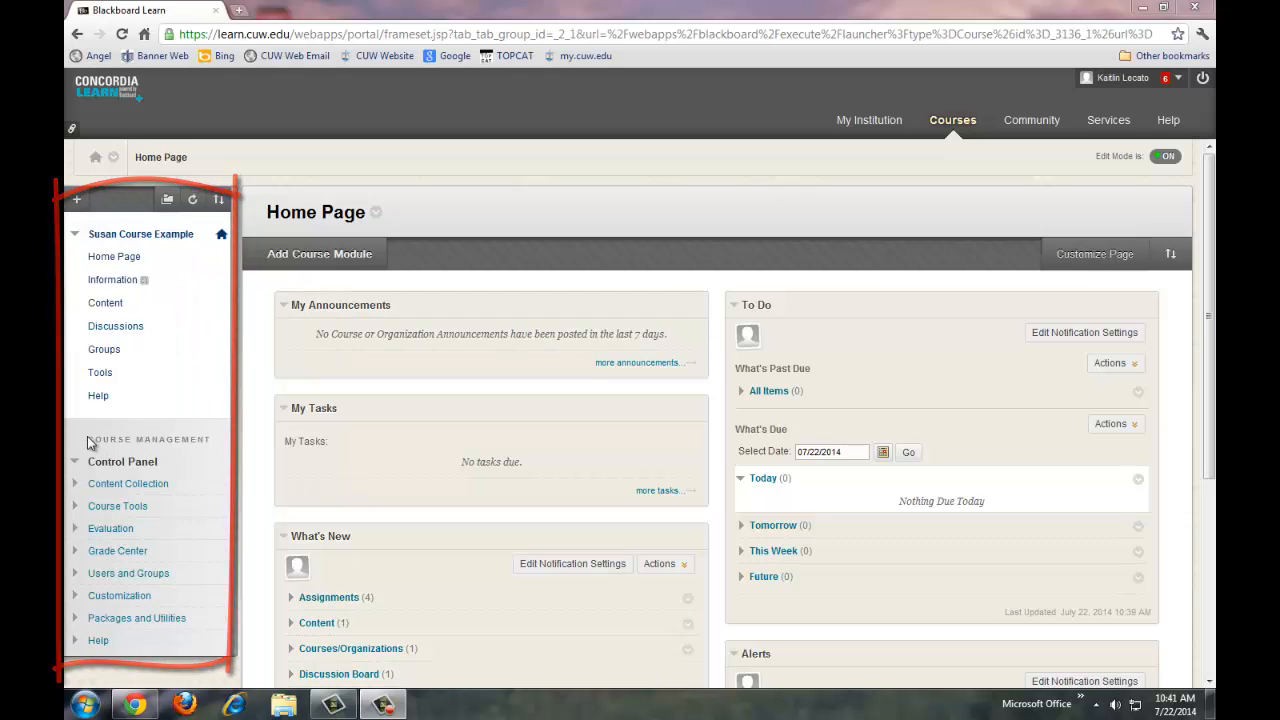
Open the Full Grade Center under Course Management and bring its last assignment columns into view.
drag(87, 439, 224, 447)
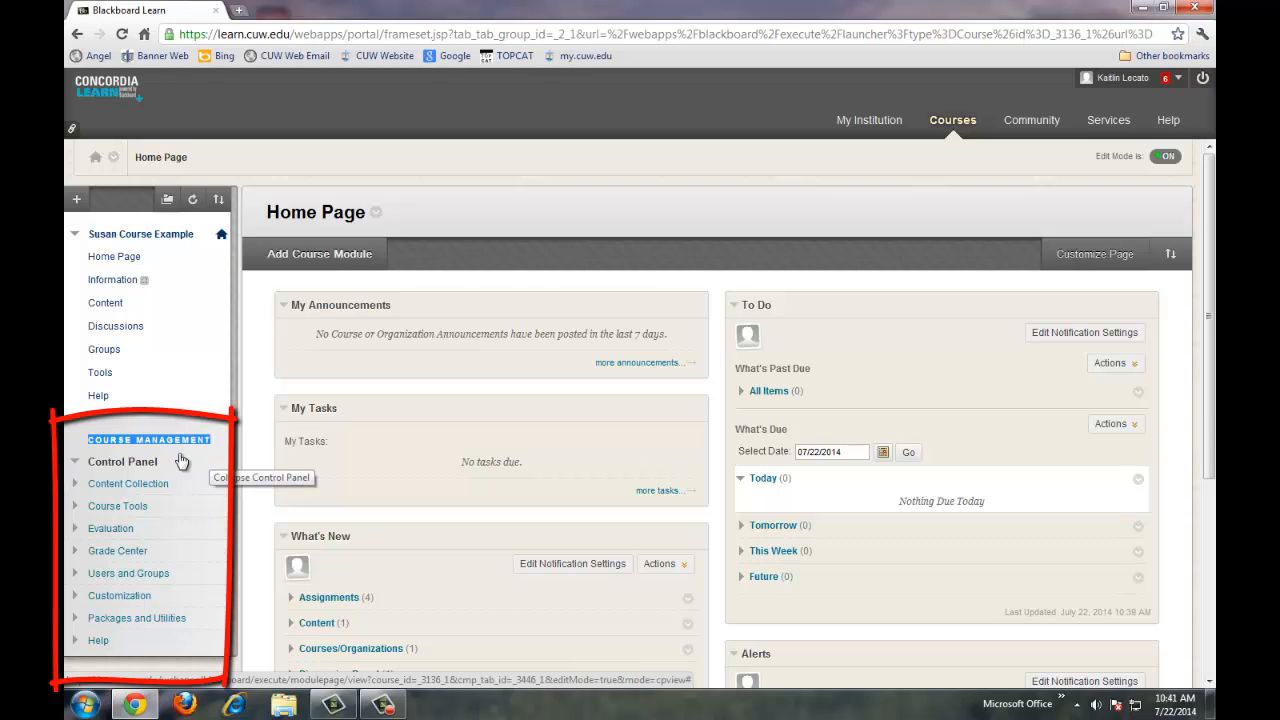
click(118, 552)
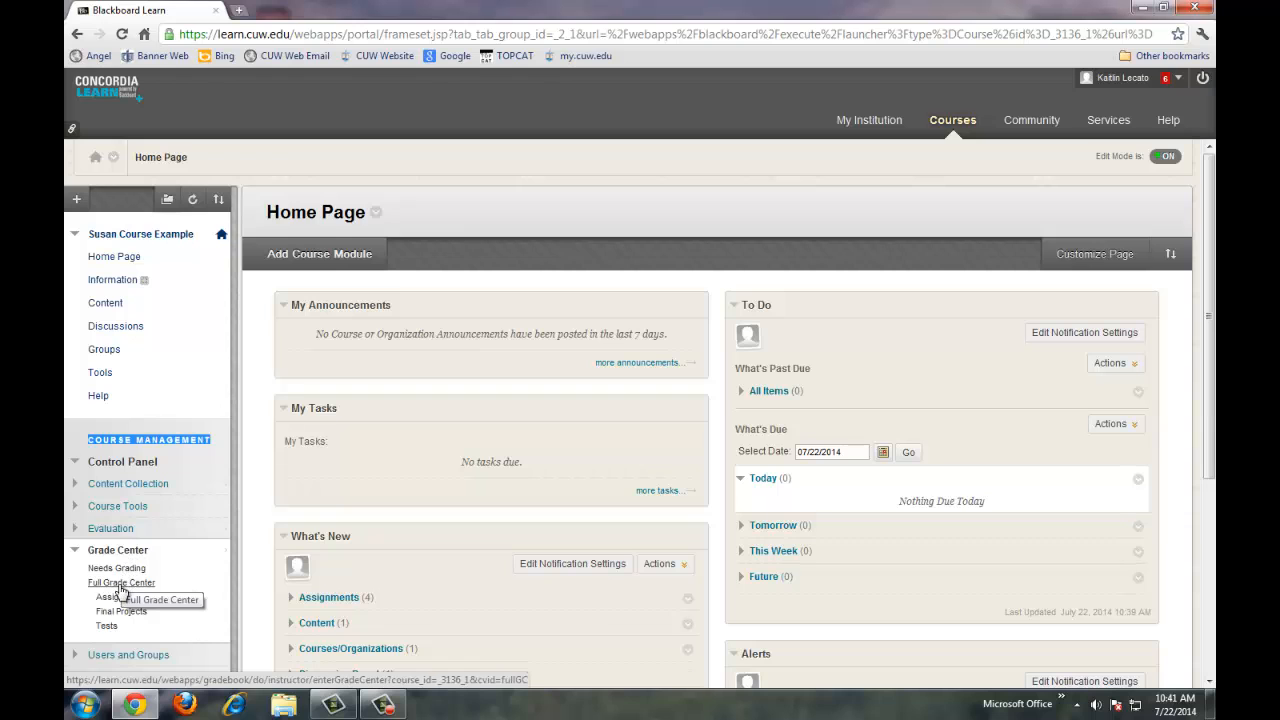
click(119, 584)
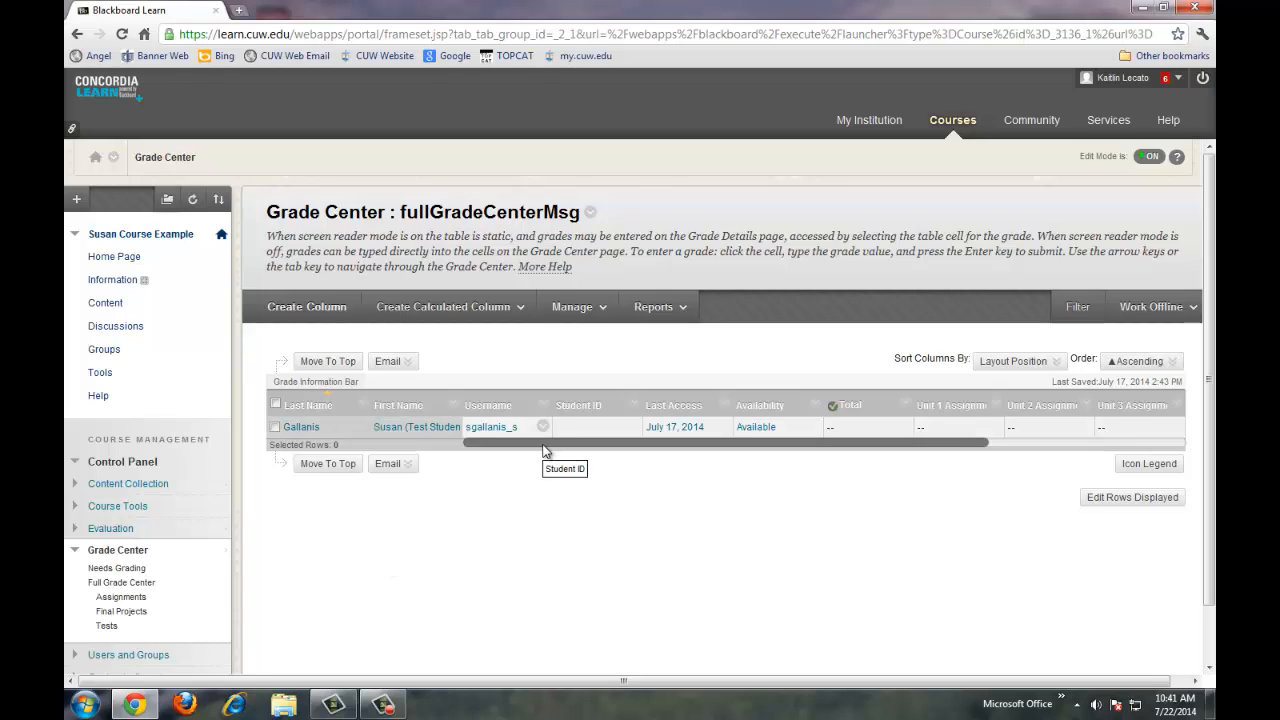
drag(548, 452, 791, 474)
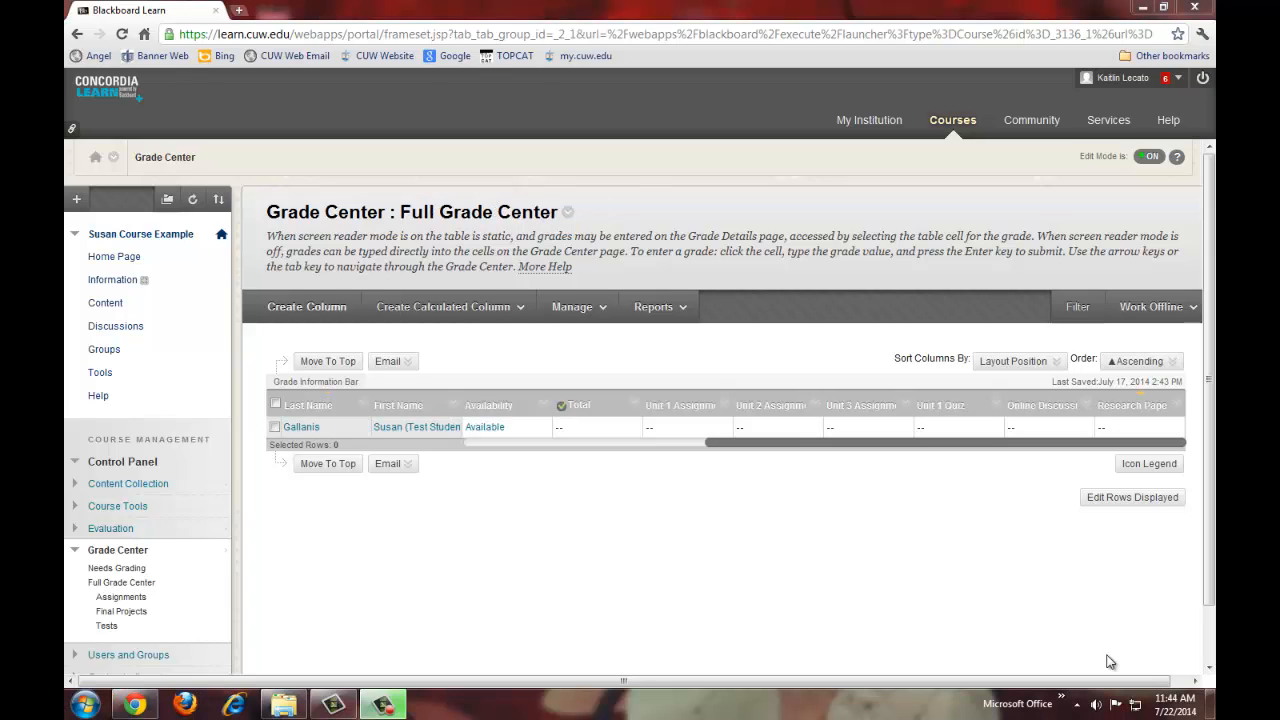
Open the Grade Center's Categories page and examine which columns belong to the Assignment category.
click(572, 310)
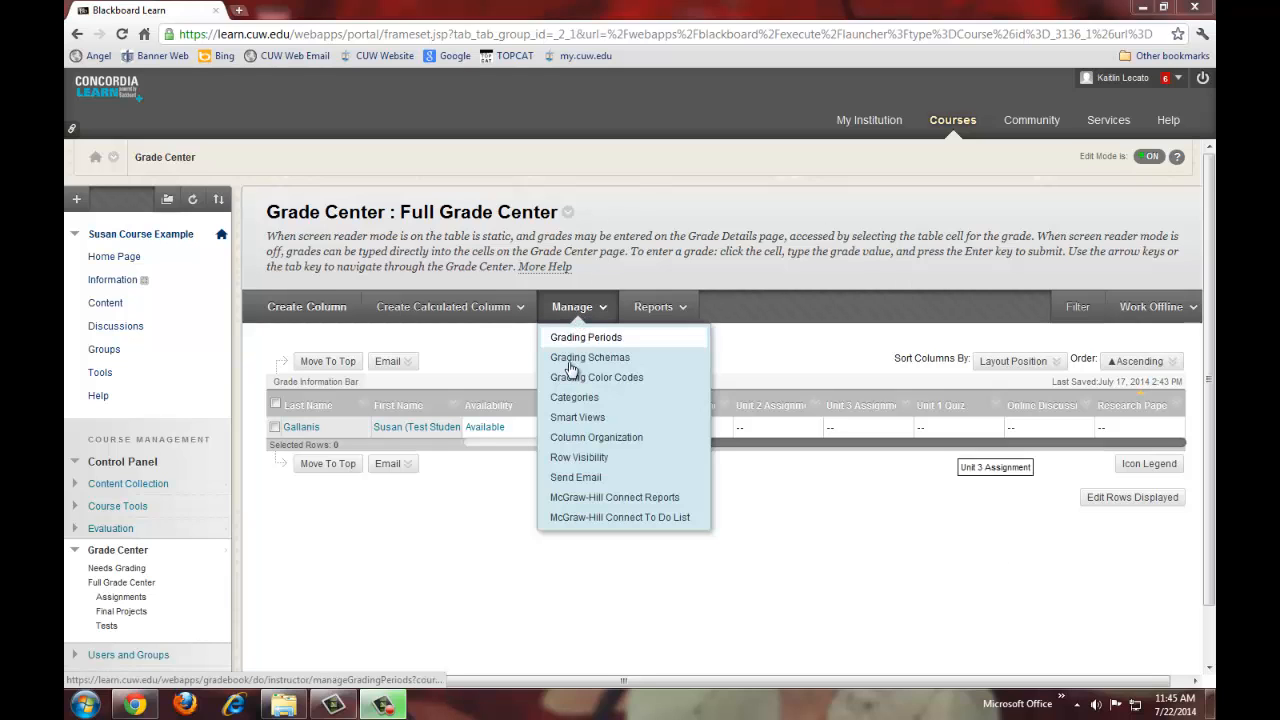
click(574, 397)
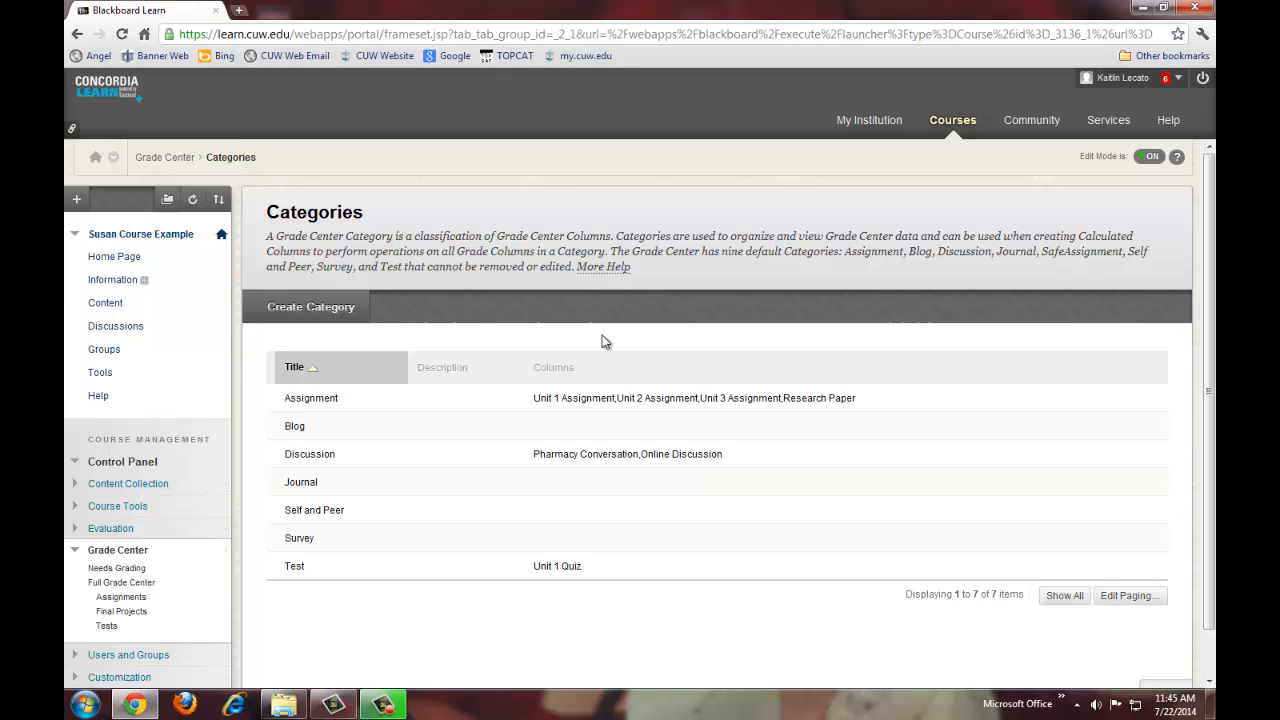
drag(783, 398, 862, 408)
drag(534, 398, 786, 400)
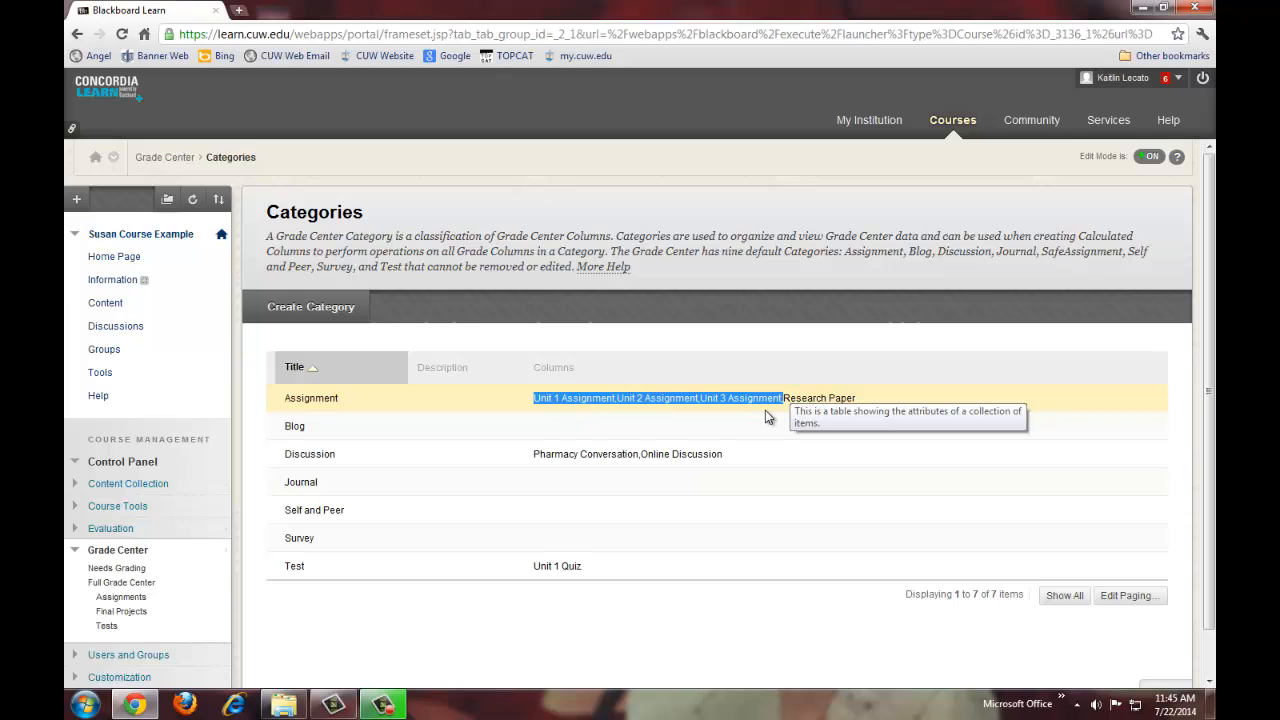
drag(284, 399, 358, 403)
click(358, 403)
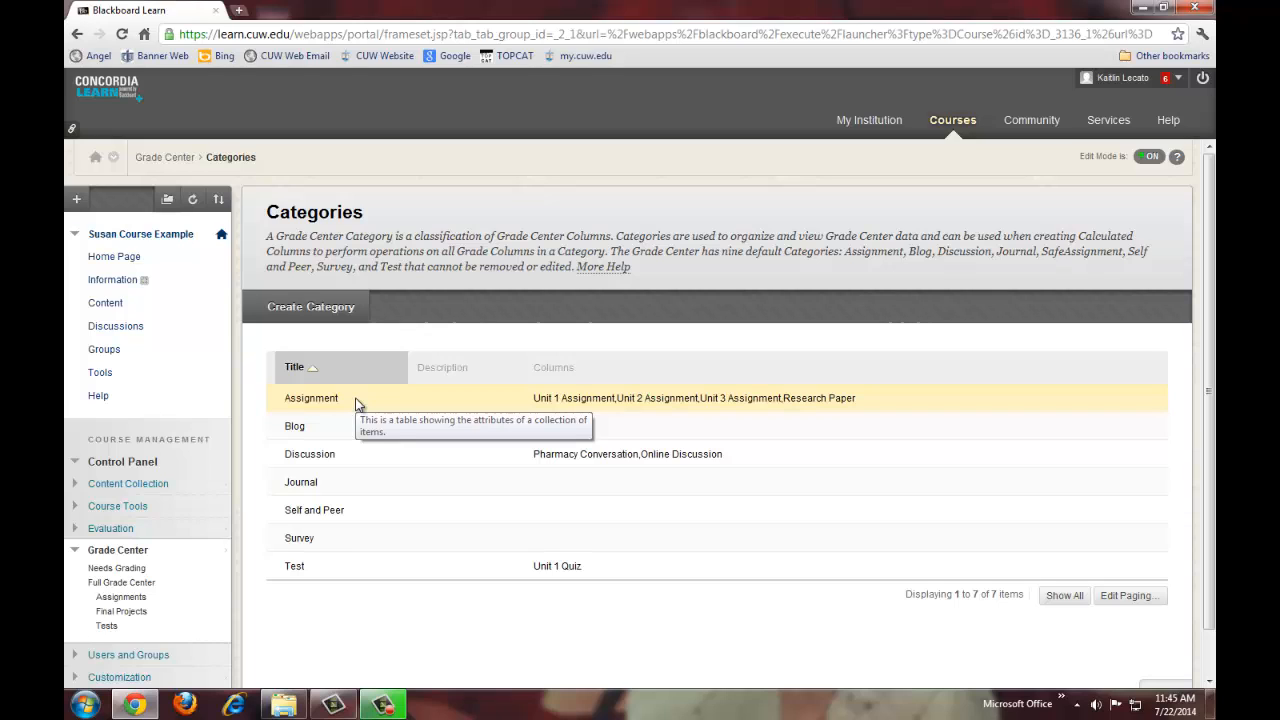
Create a new Grade Center category named Research Paper and submit it.
click(288, 311)
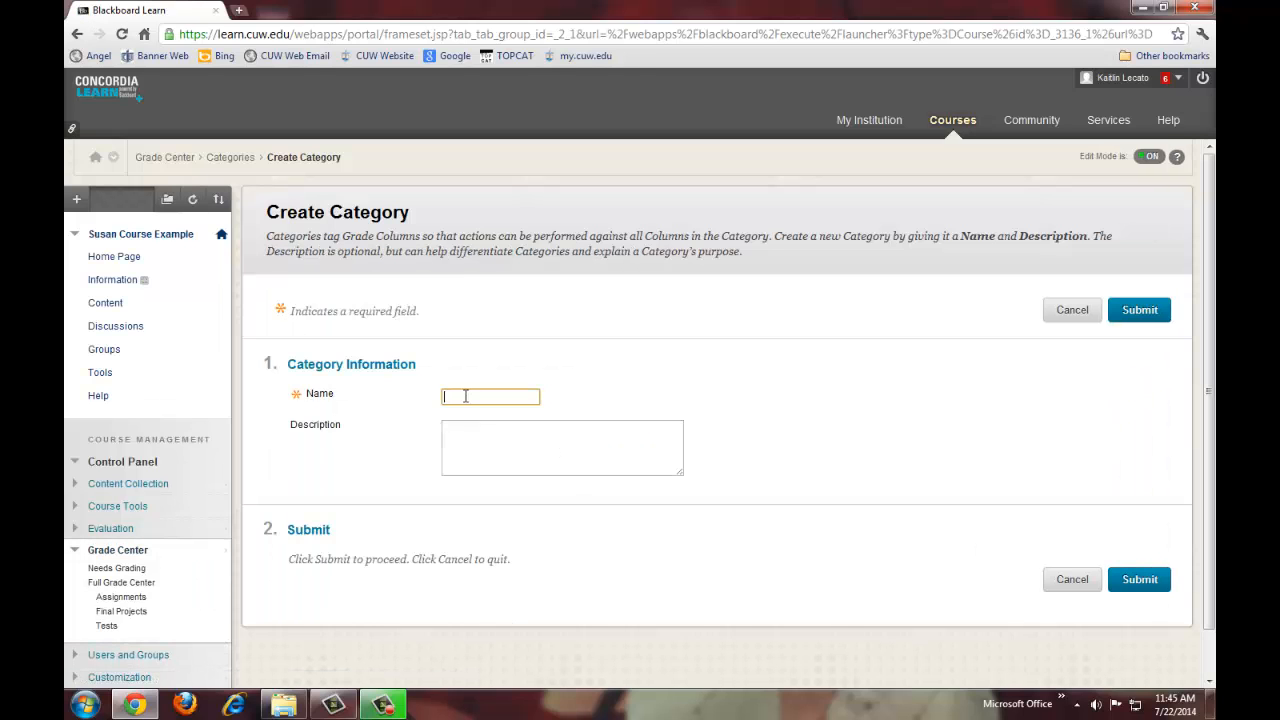
click(465, 396)
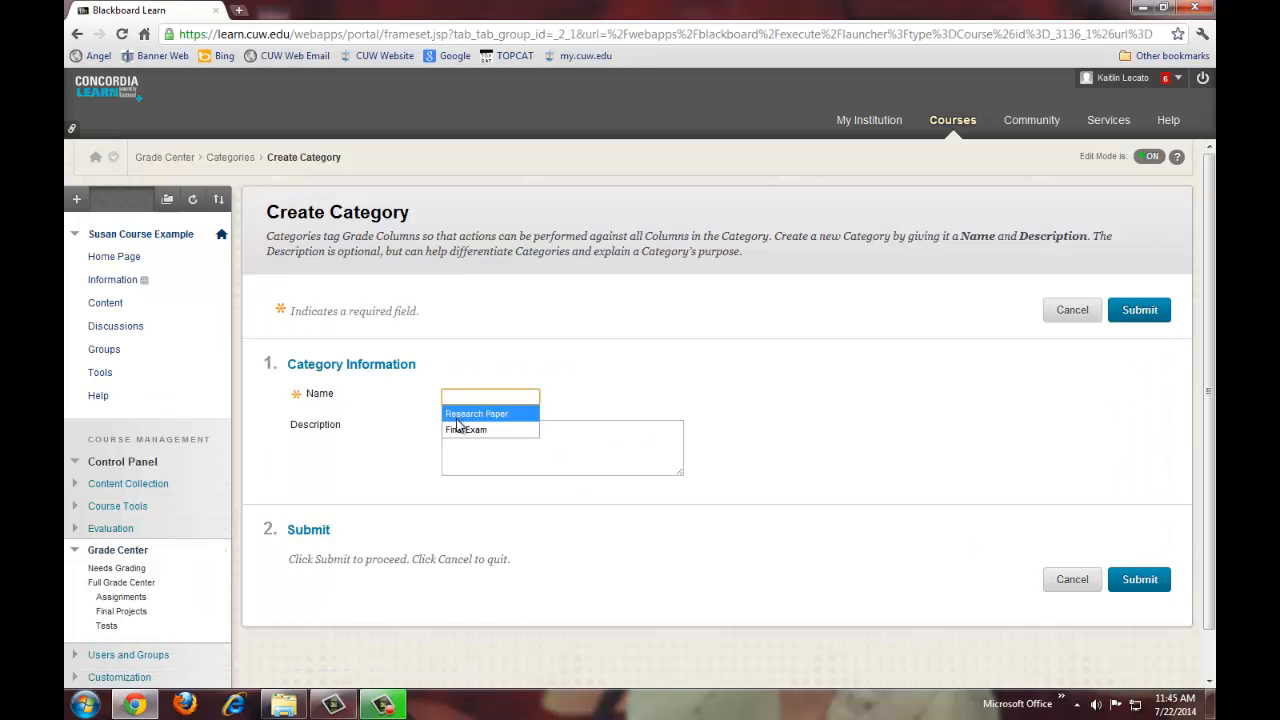
click(475, 411)
click(1128, 581)
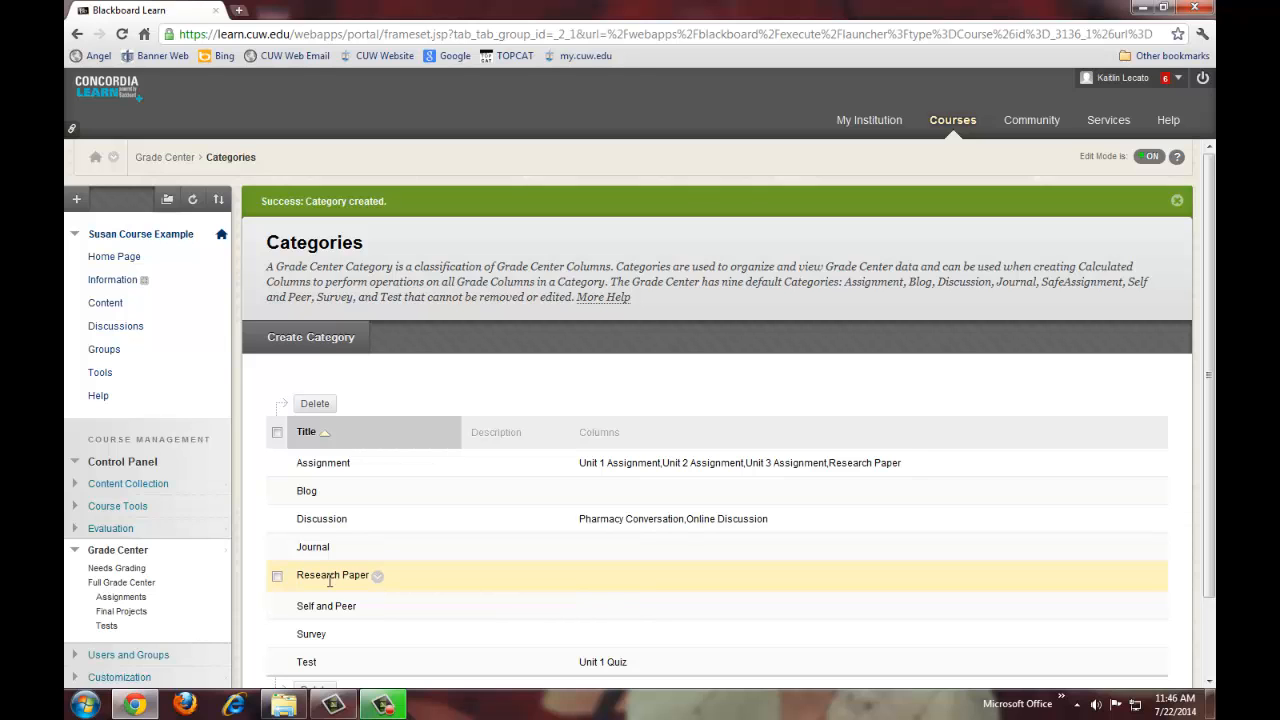
Edit the Research Paper column in the Full Grade Center, assign it to the Research Paper category, and submit the change.
click(151, 588)
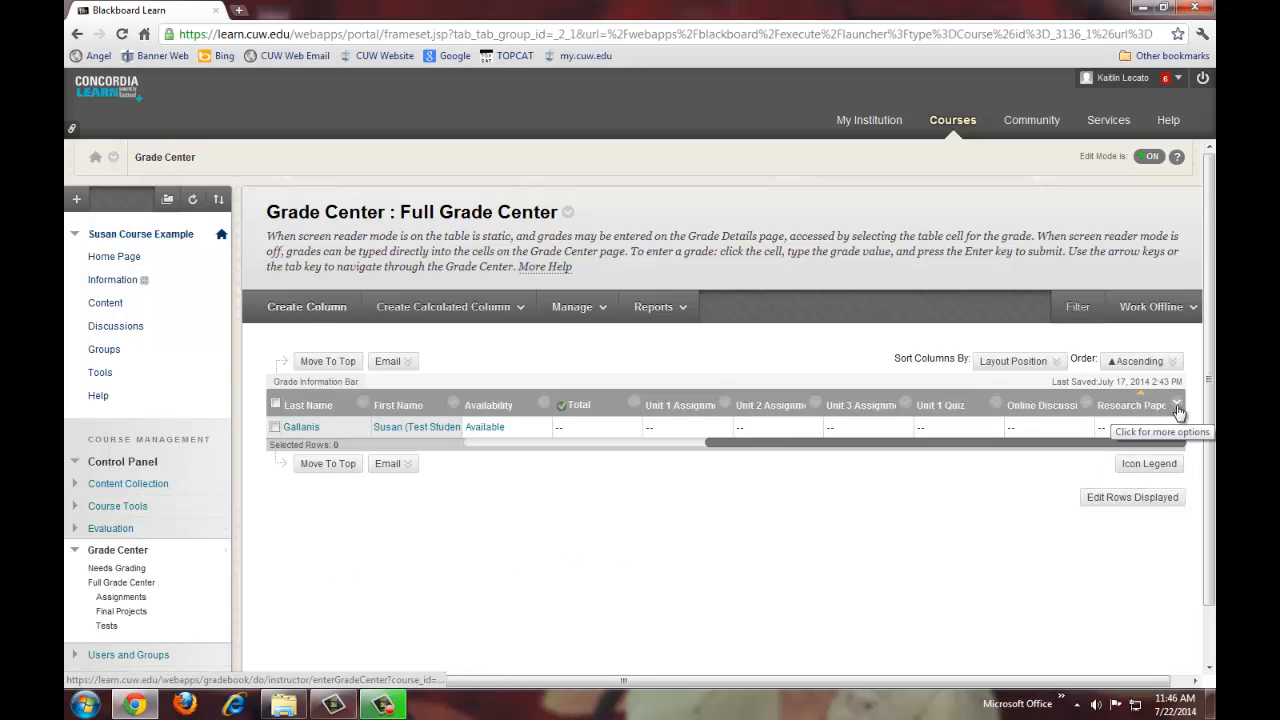
click(1176, 412)
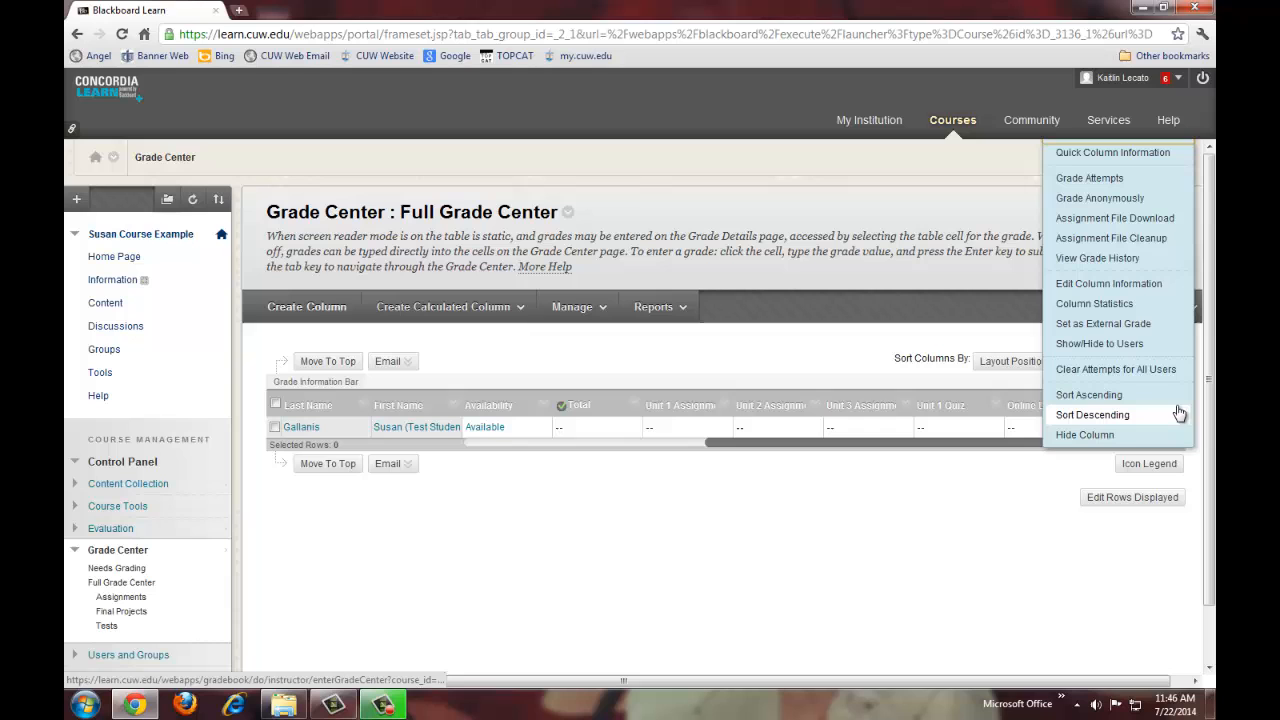
click(1105, 283)
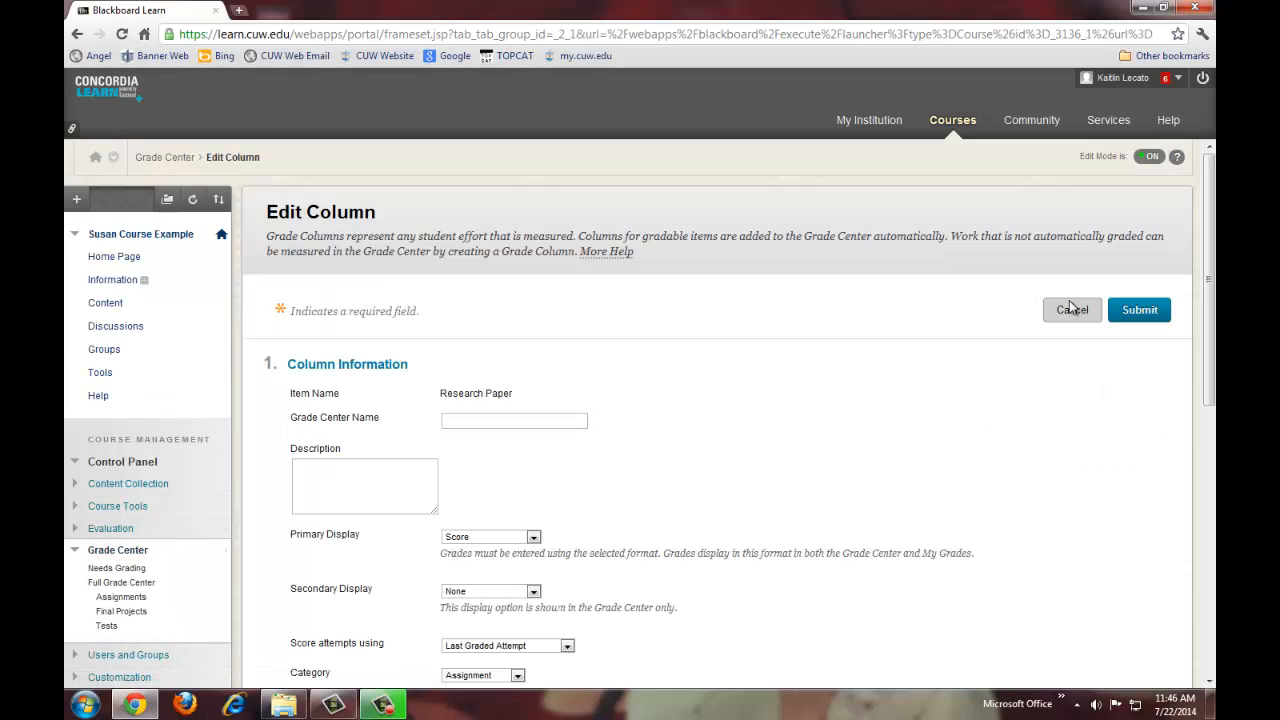
scroll(760, 463, down, 3)
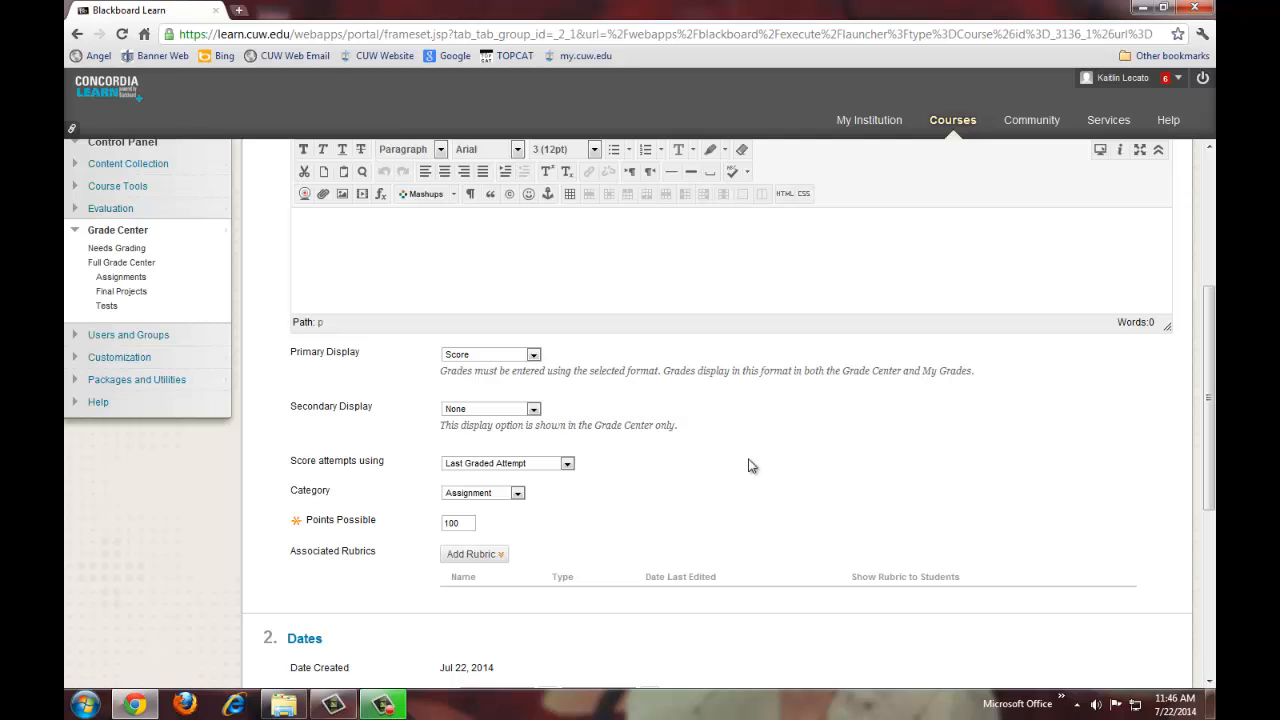
click(472, 494)
click(490, 596)
scroll(668, 538, down, 4)
click(1135, 646)
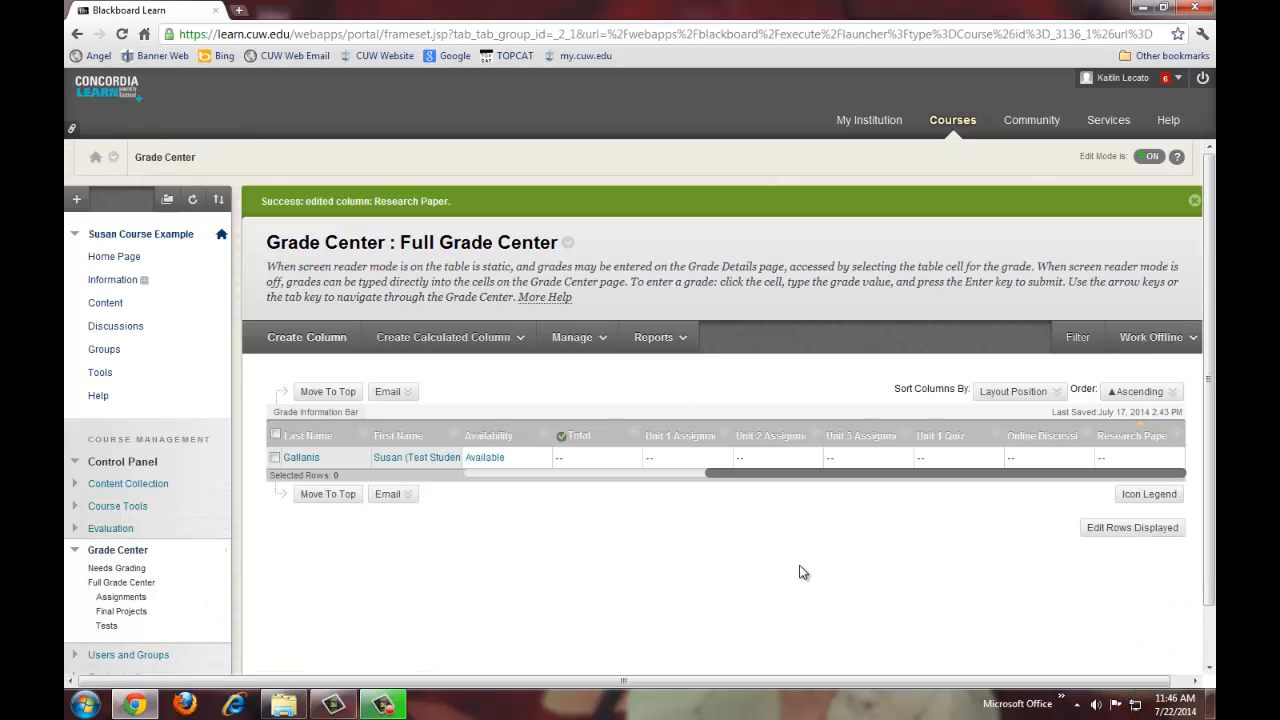
Return to the Categories page and create another category named Final Exam.
click(574, 337)
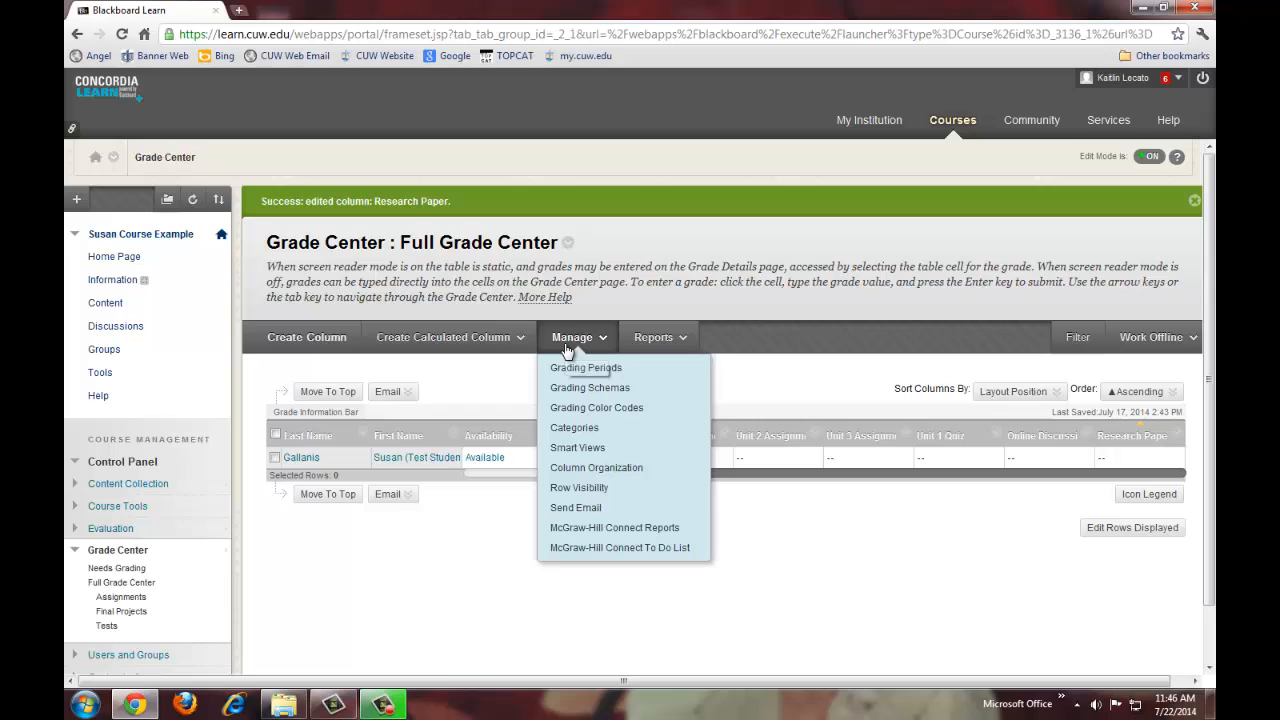
click(572, 430)
scroll(575, 435, down, 1)
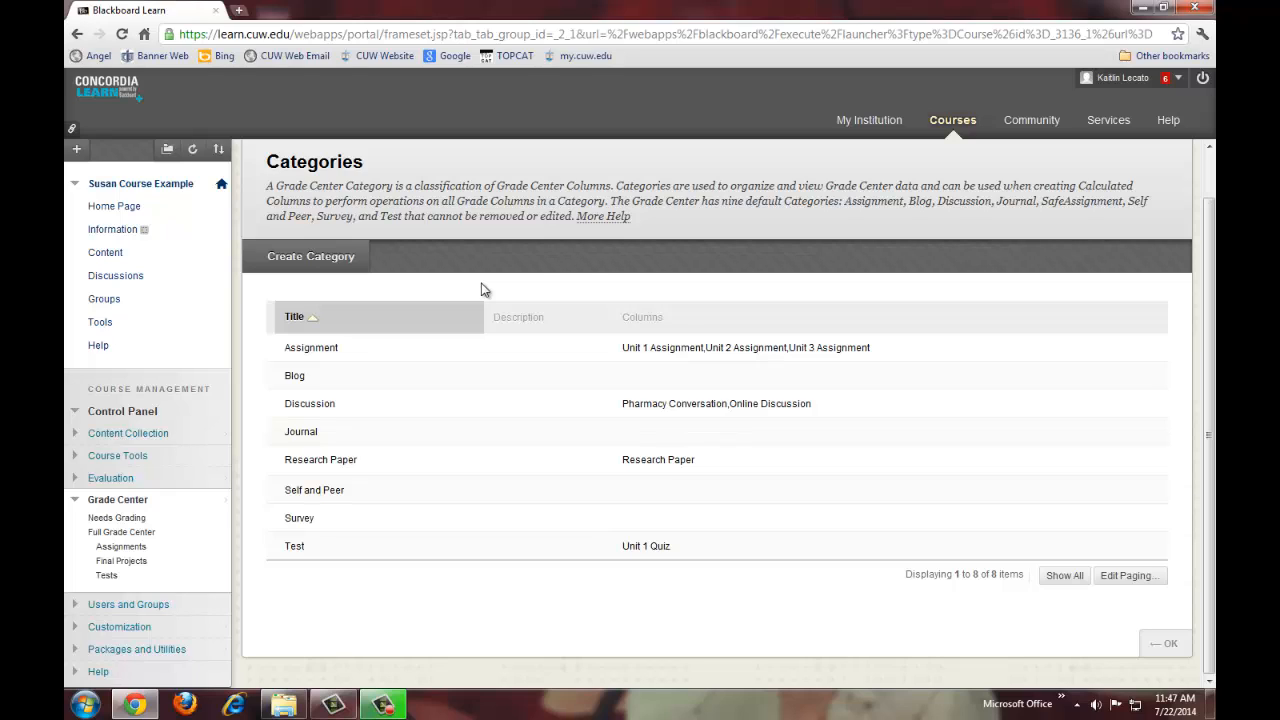
click(306, 258)
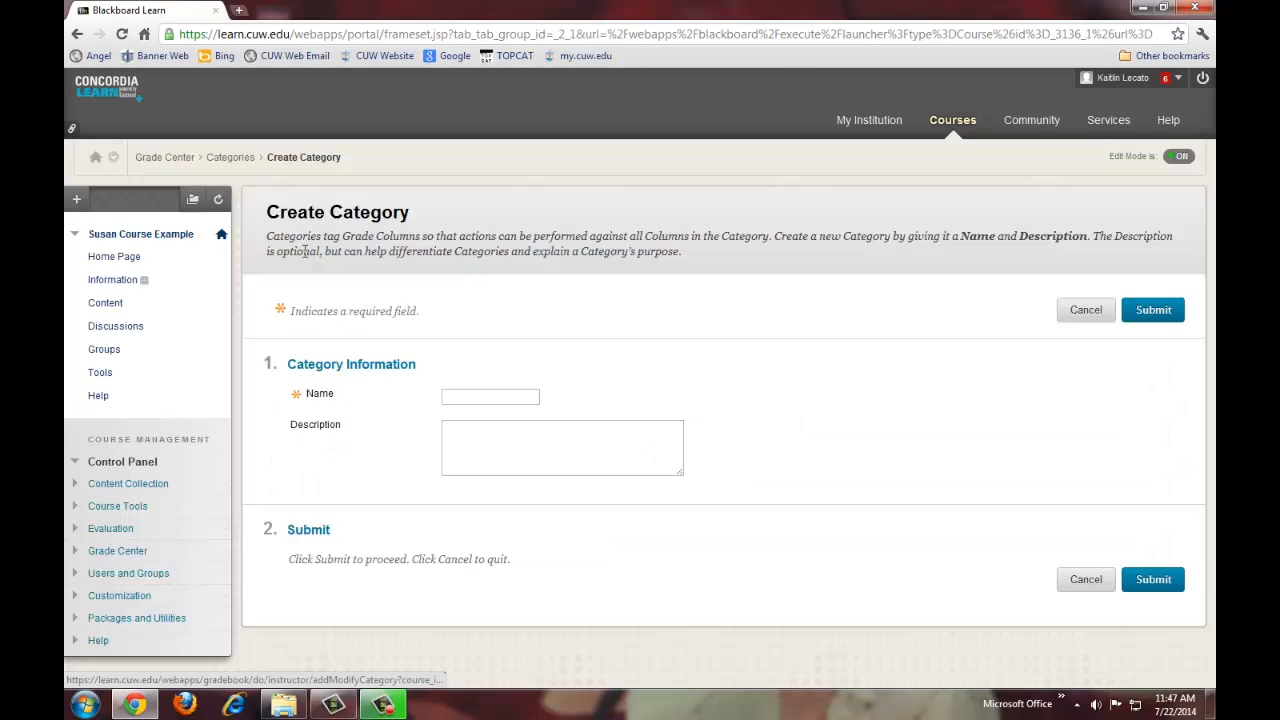
click(480, 397)
click(488, 437)
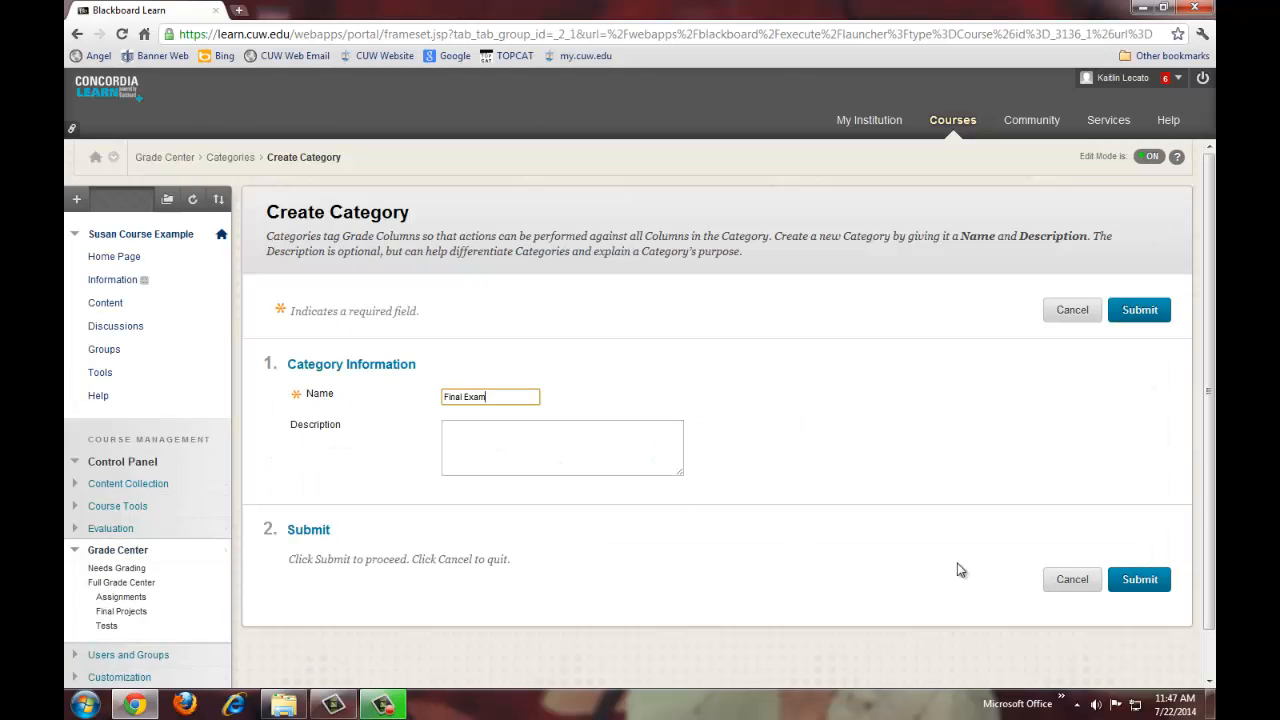
click(1133, 585)
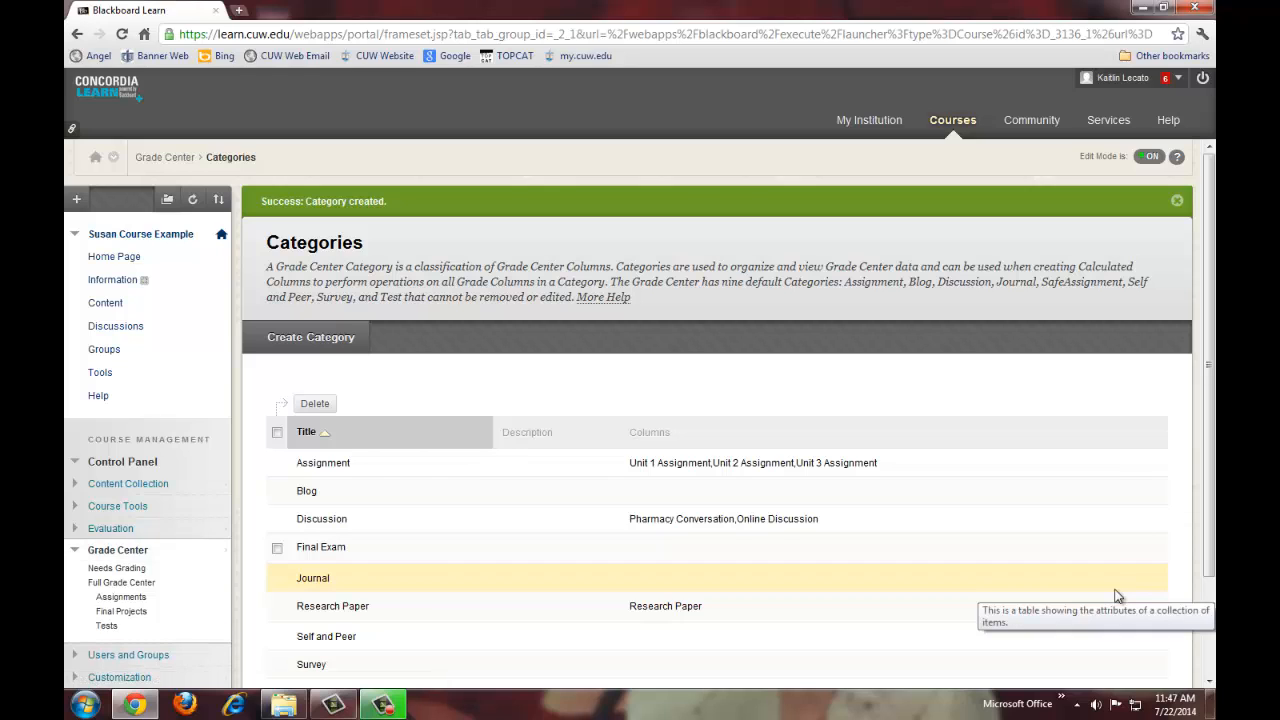
Start a new grade column from the Full Grade Center and name it Final Exam.
click(128, 588)
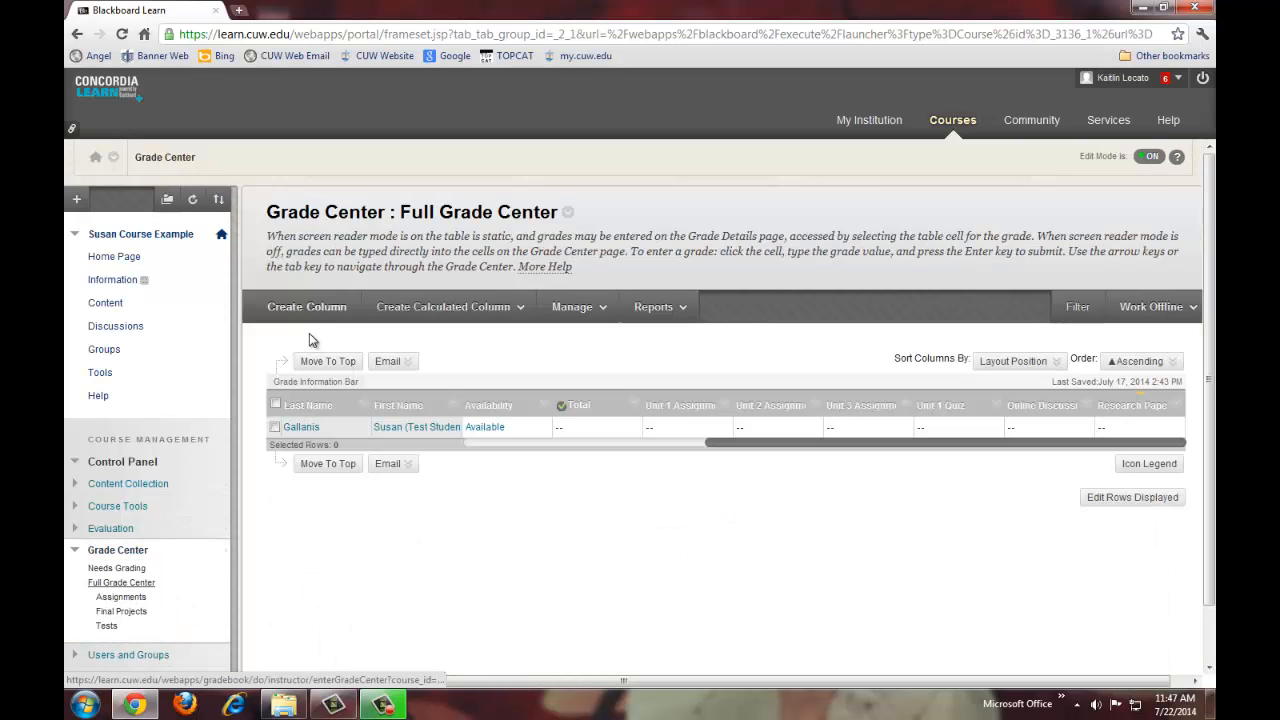
click(295, 310)
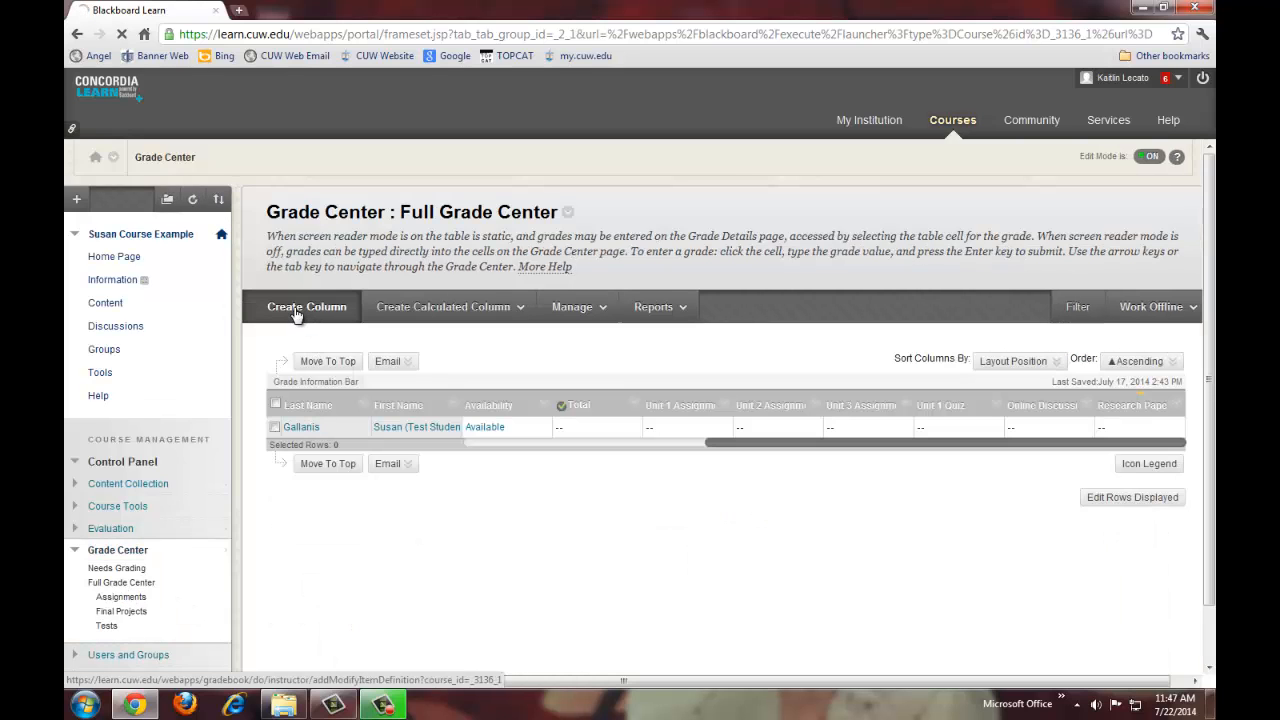
click(468, 396)
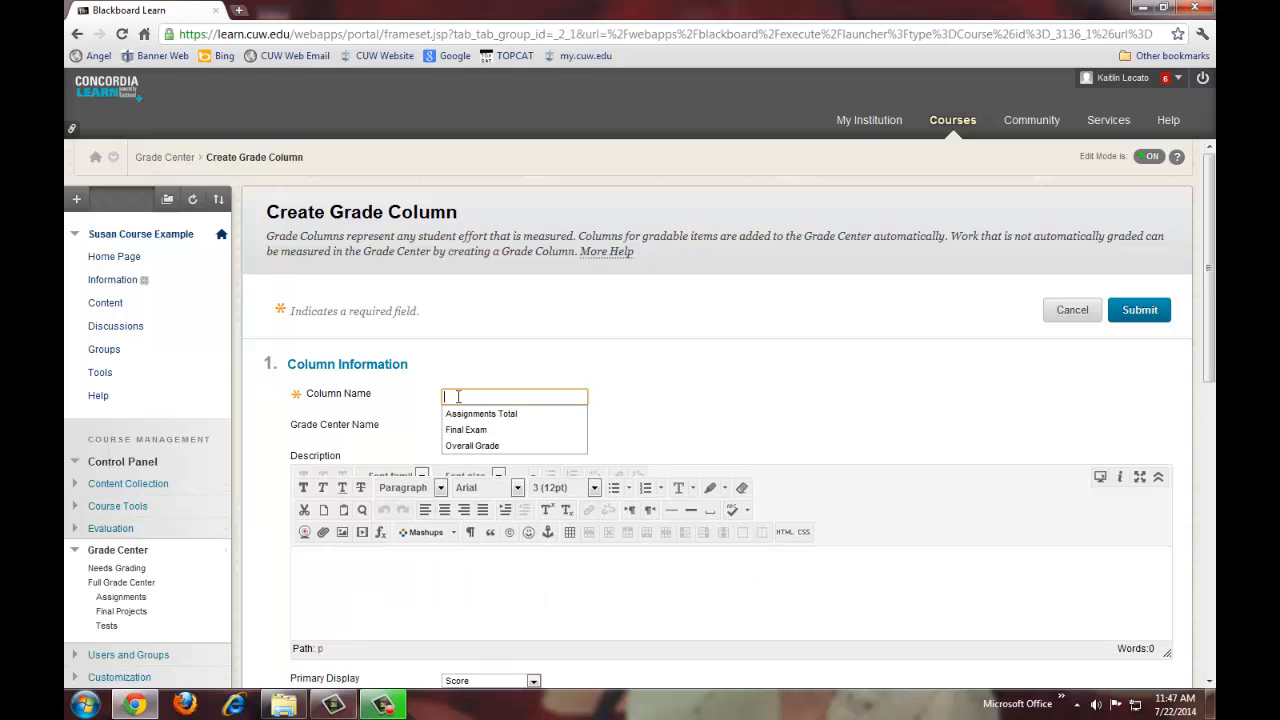
text(F)
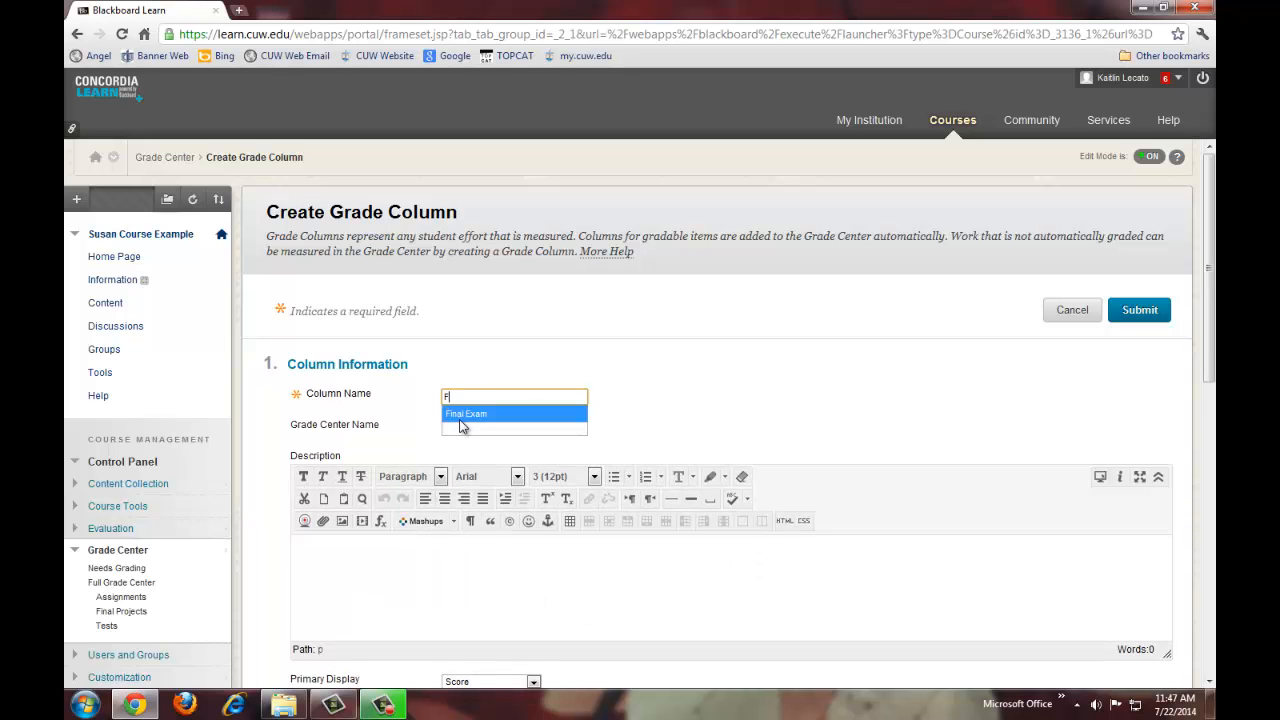
click(466, 413)
Set the column's primary display to Percentage, its category to Final Exam and its points possible to 100, and submit it.
scroll(410, 480, down, 4)
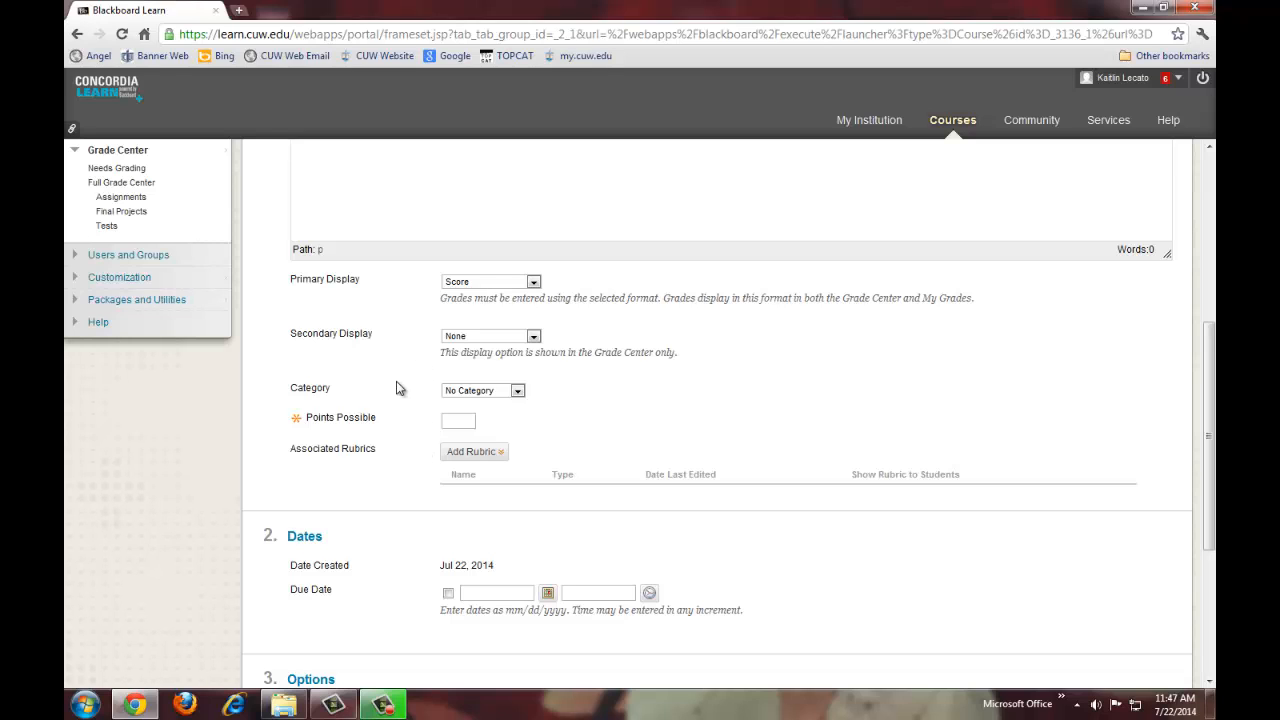
click(463, 289)
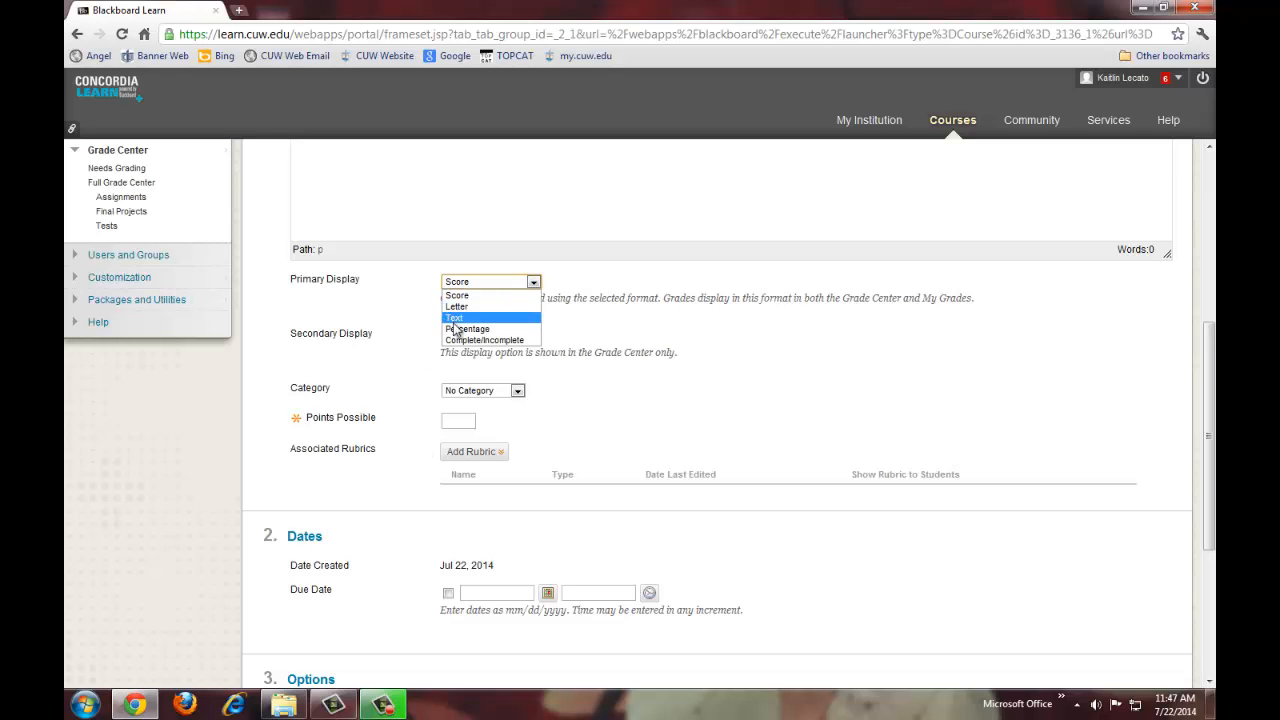
click(460, 315)
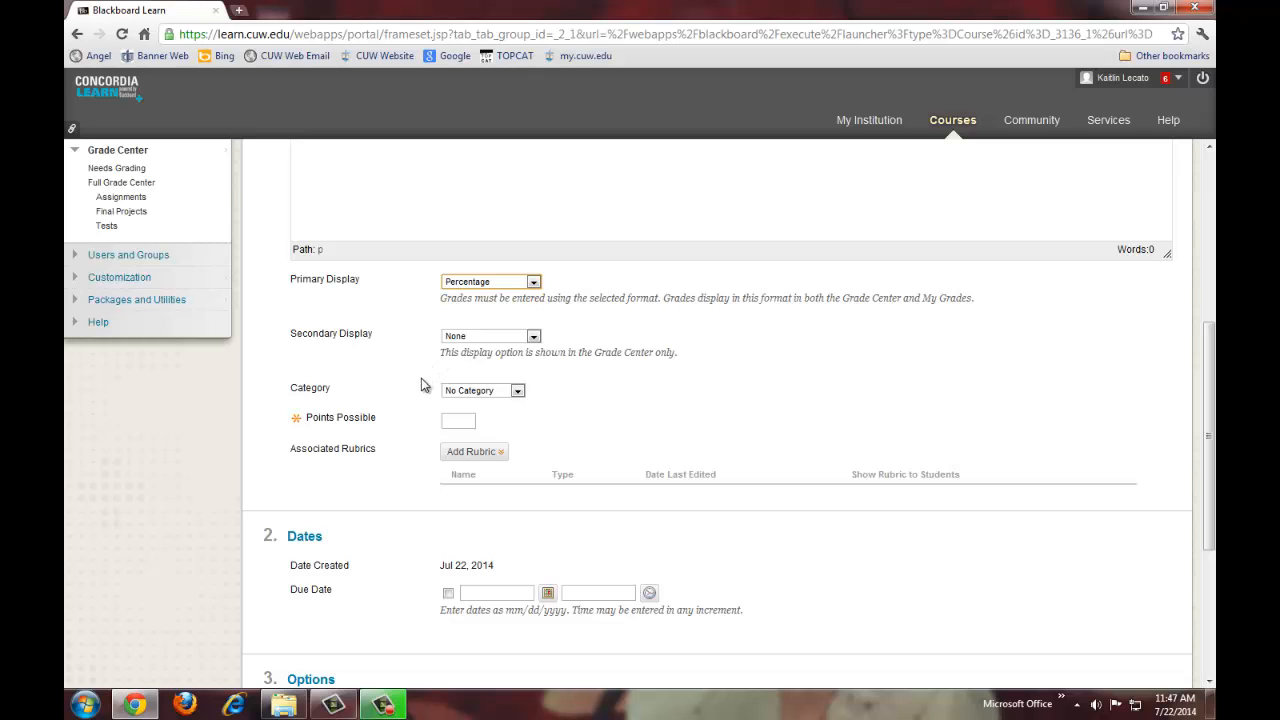
click(468, 391)
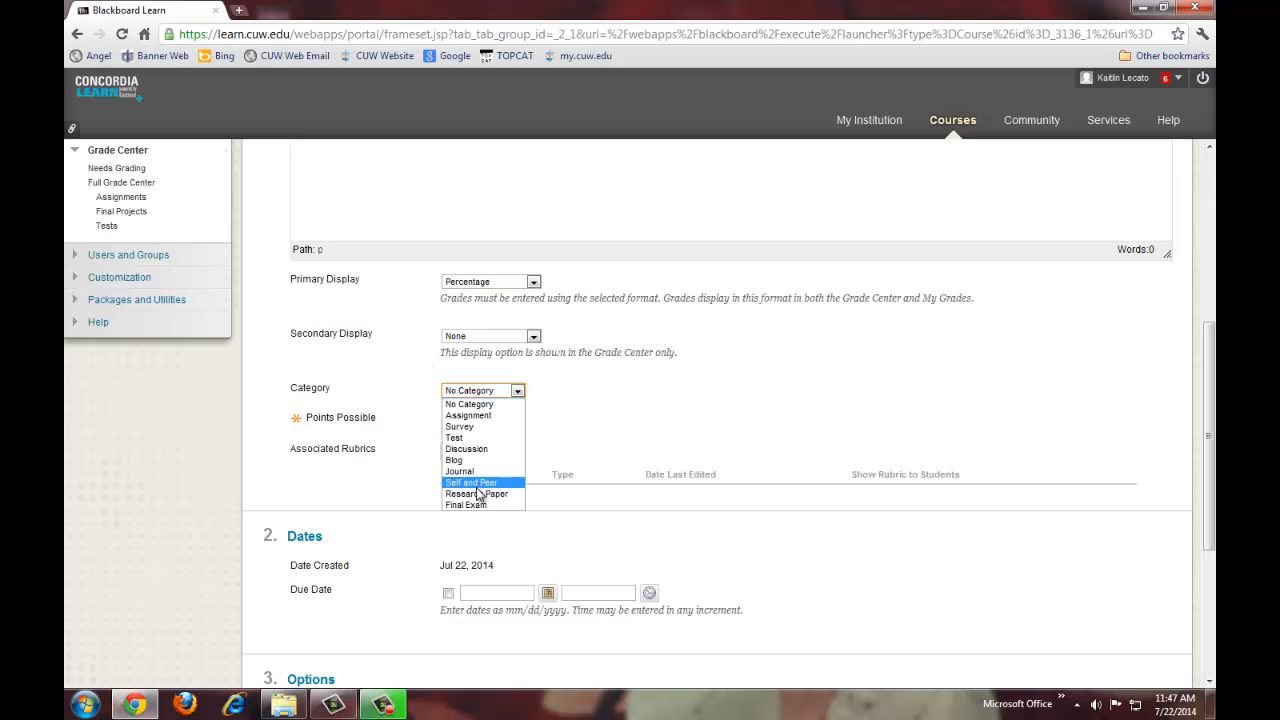
click(468, 506)
click(458, 421)
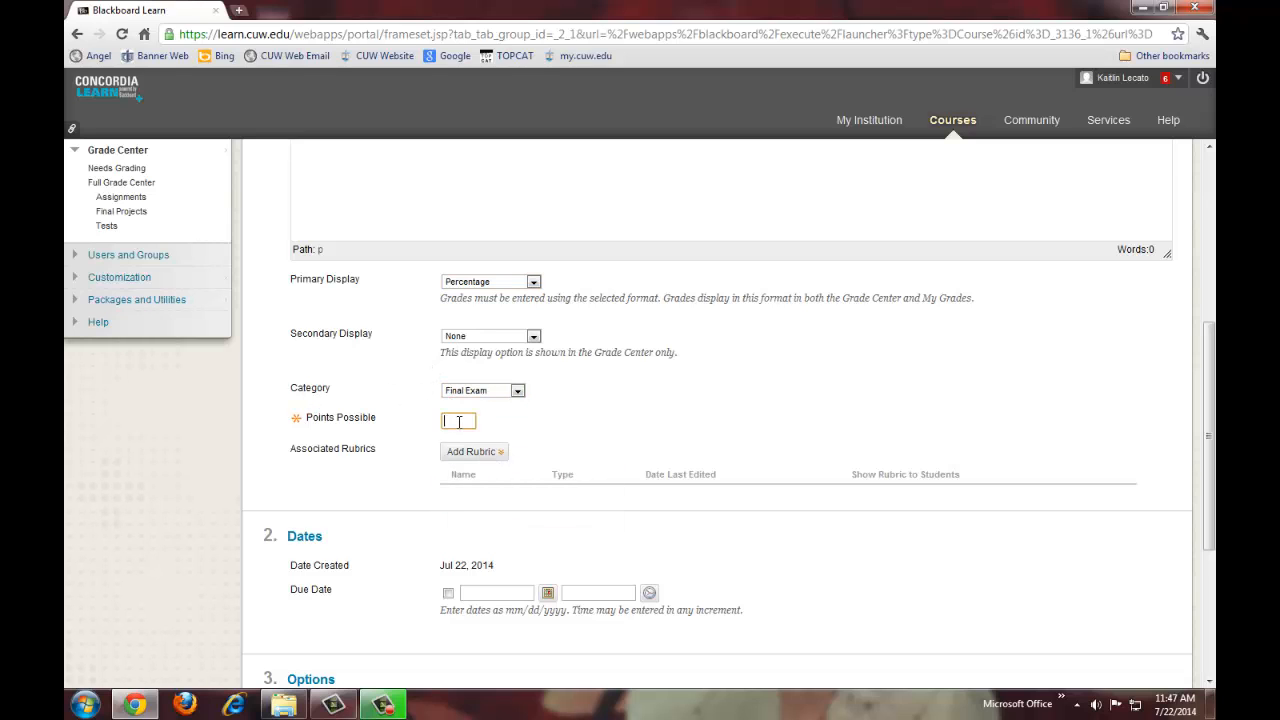
text(100)
scroll(820, 490, down, 3)
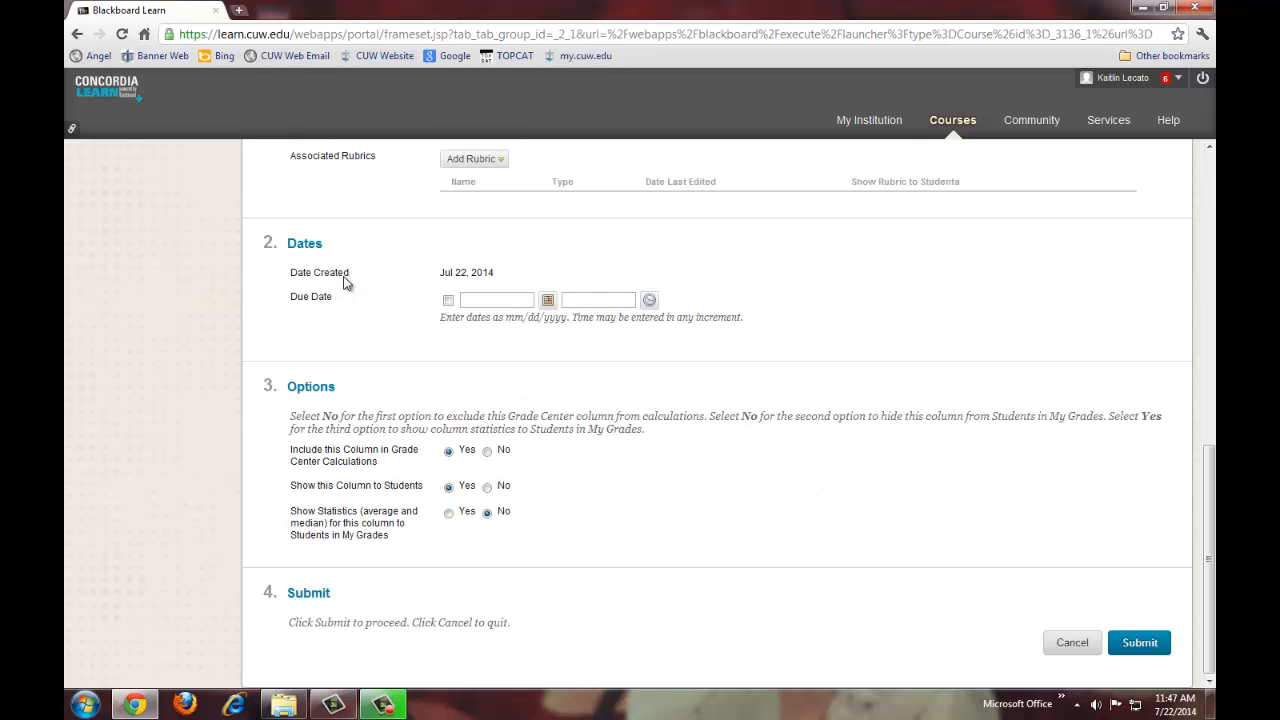
click(1138, 643)
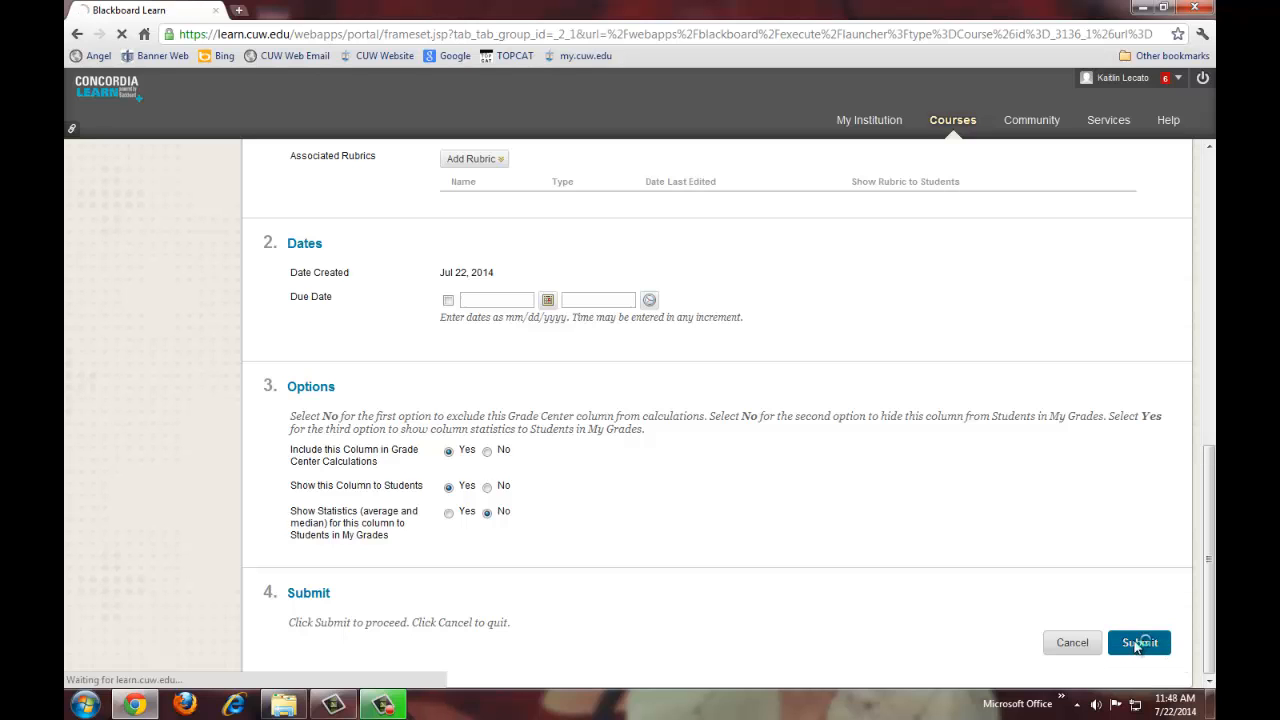
Check the columns listed under each category on the Categories page, and return to the Full Grade Center.
click(574, 337)
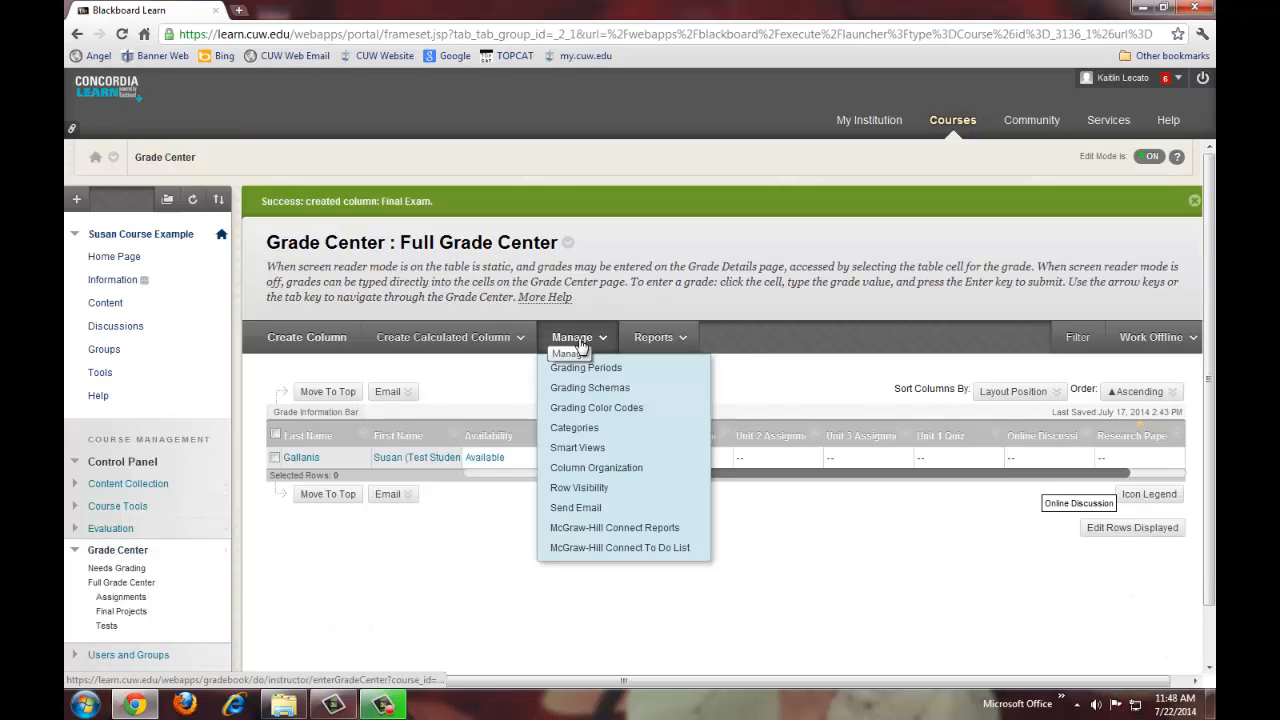
click(592, 429)
scroll(505, 400, down, 1)
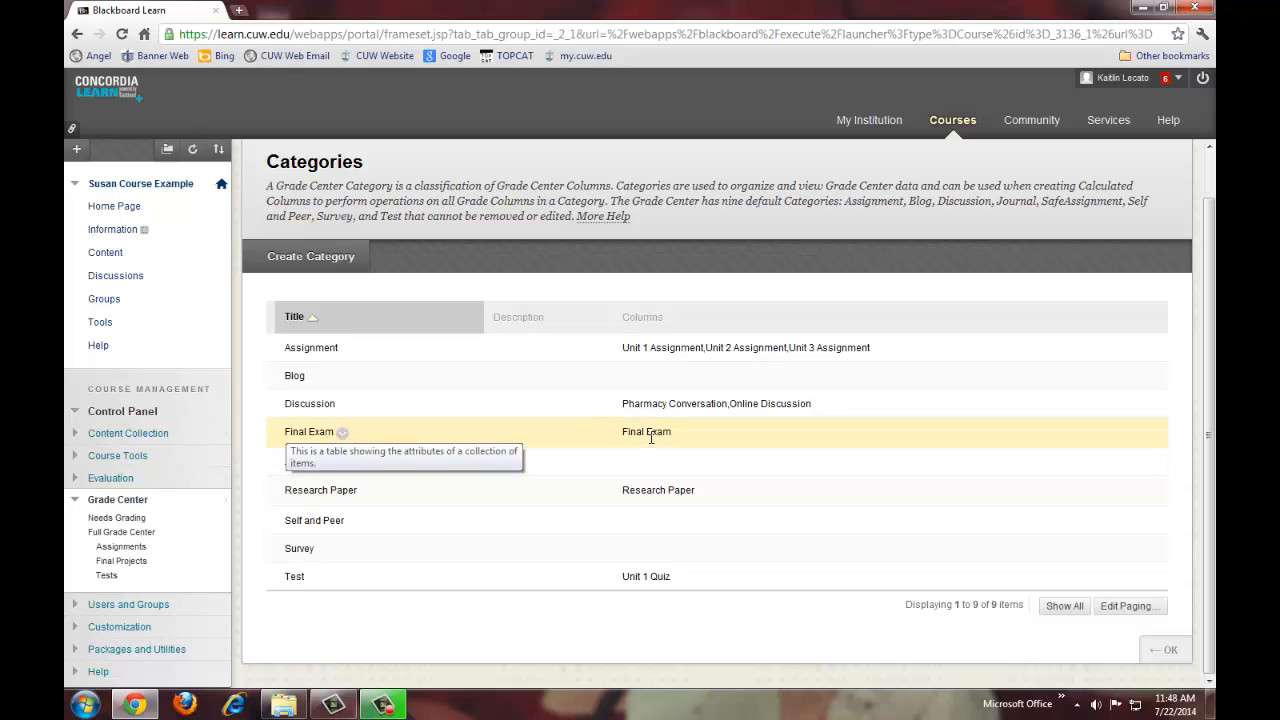
click(120, 533)
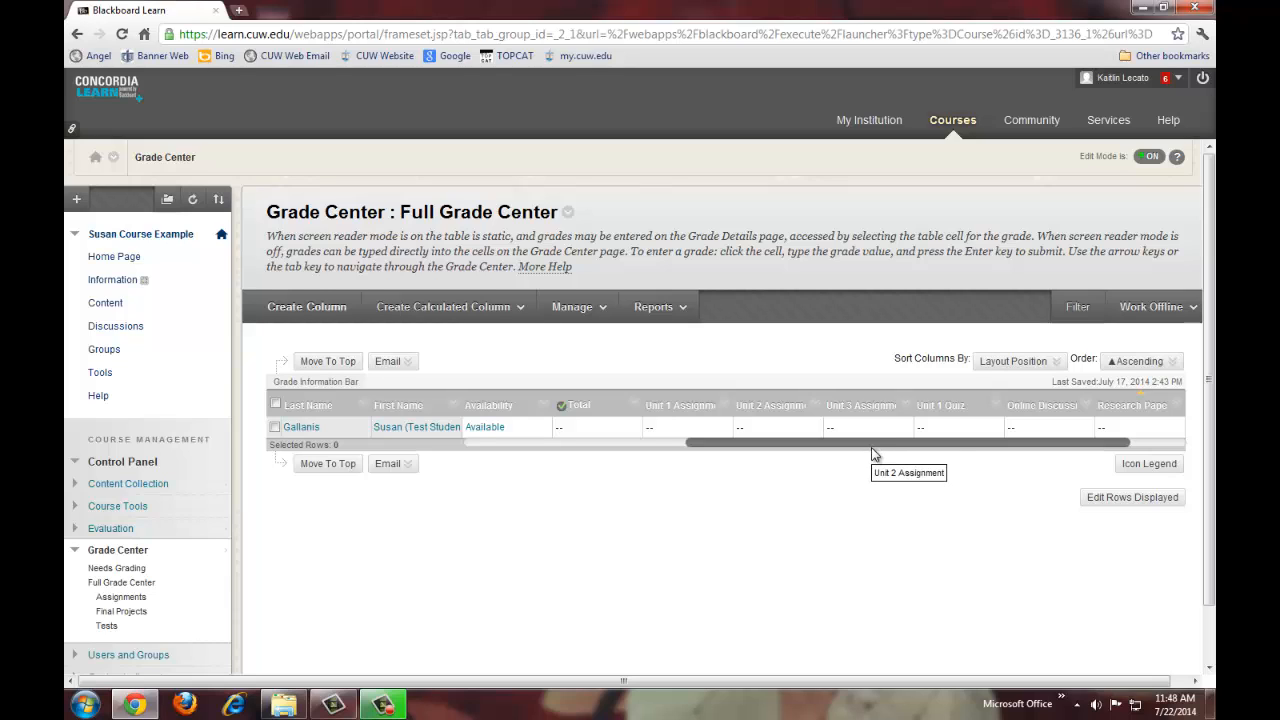
Start a new weighted calculated column from the Full Grade Center and name it Overall Grade.
click(468, 308)
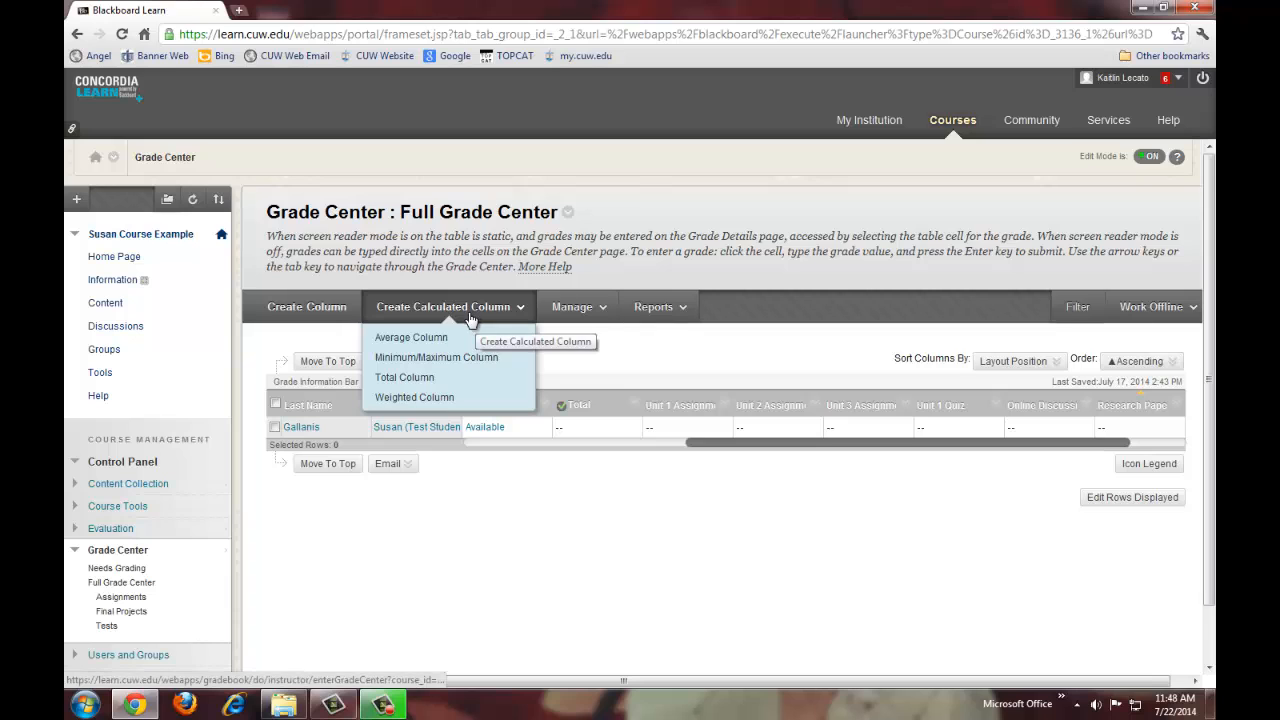
click(433, 398)
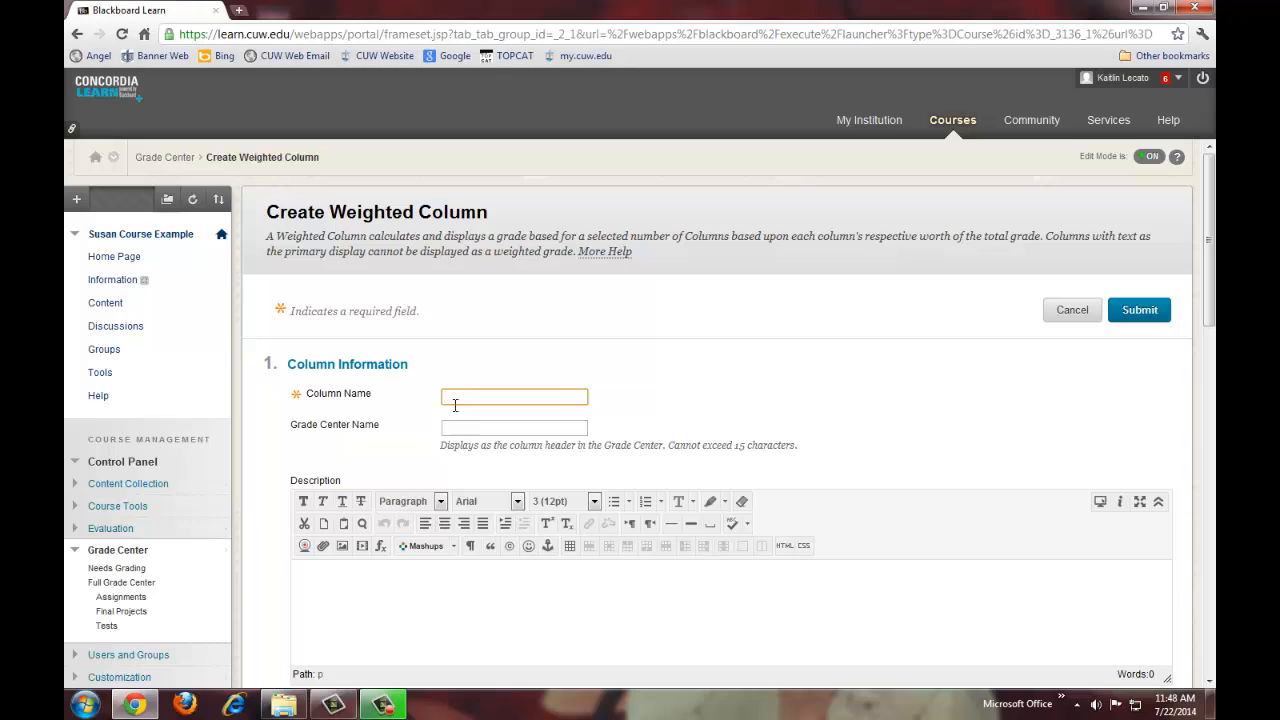
click(457, 399)
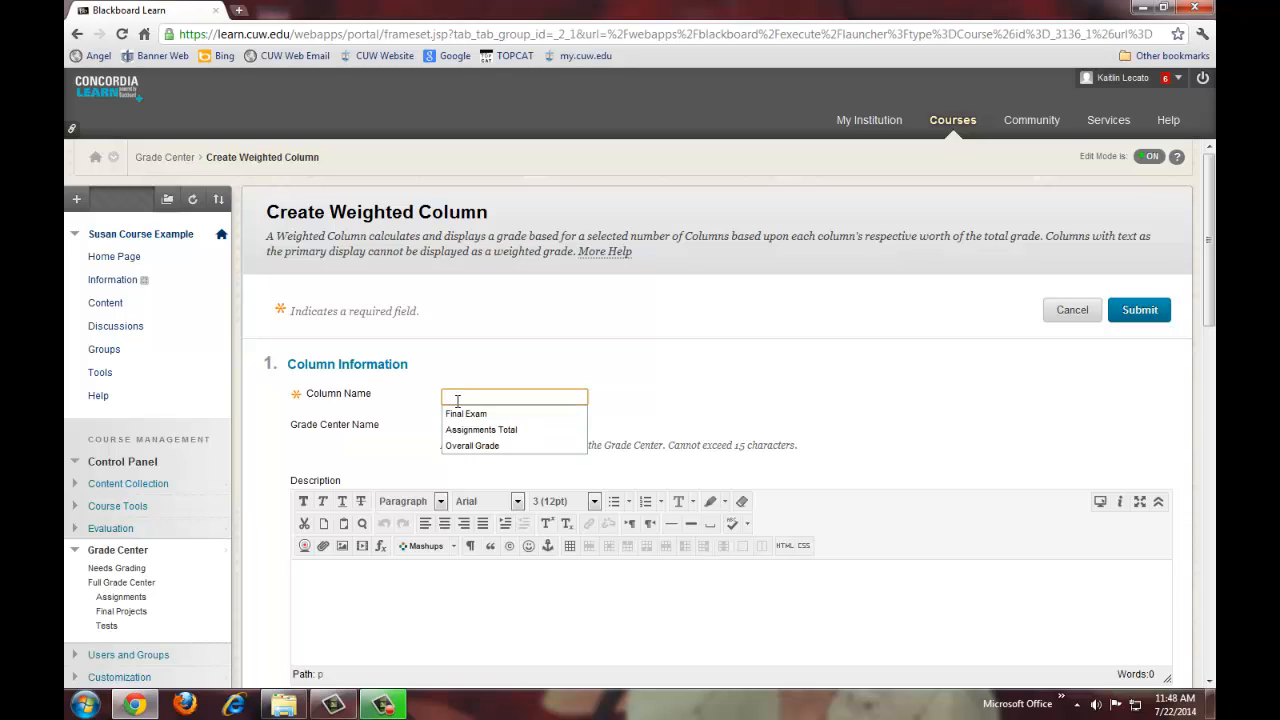
text(Overall Grade)
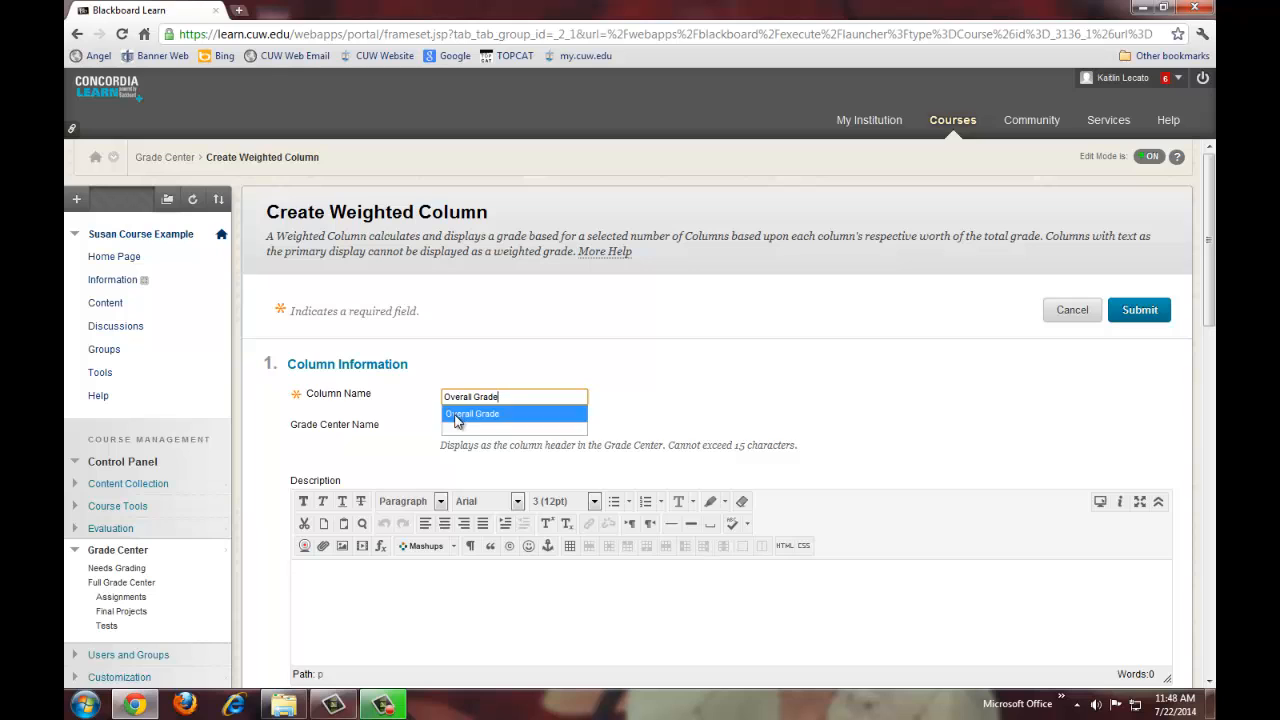
click(458, 414)
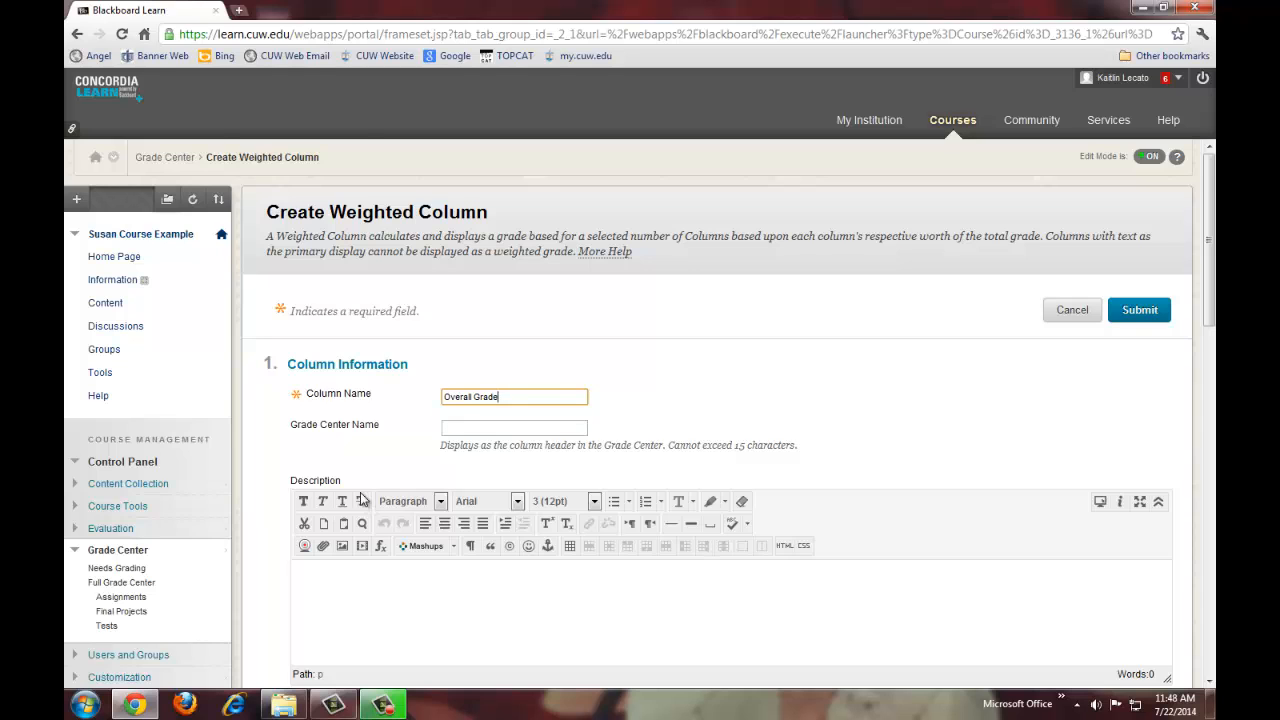
Include the Research Paper category in the weighted grade with a weight of 20 percent.
scroll(360, 496, down, 2)
scroll(360, 496, down, 1)
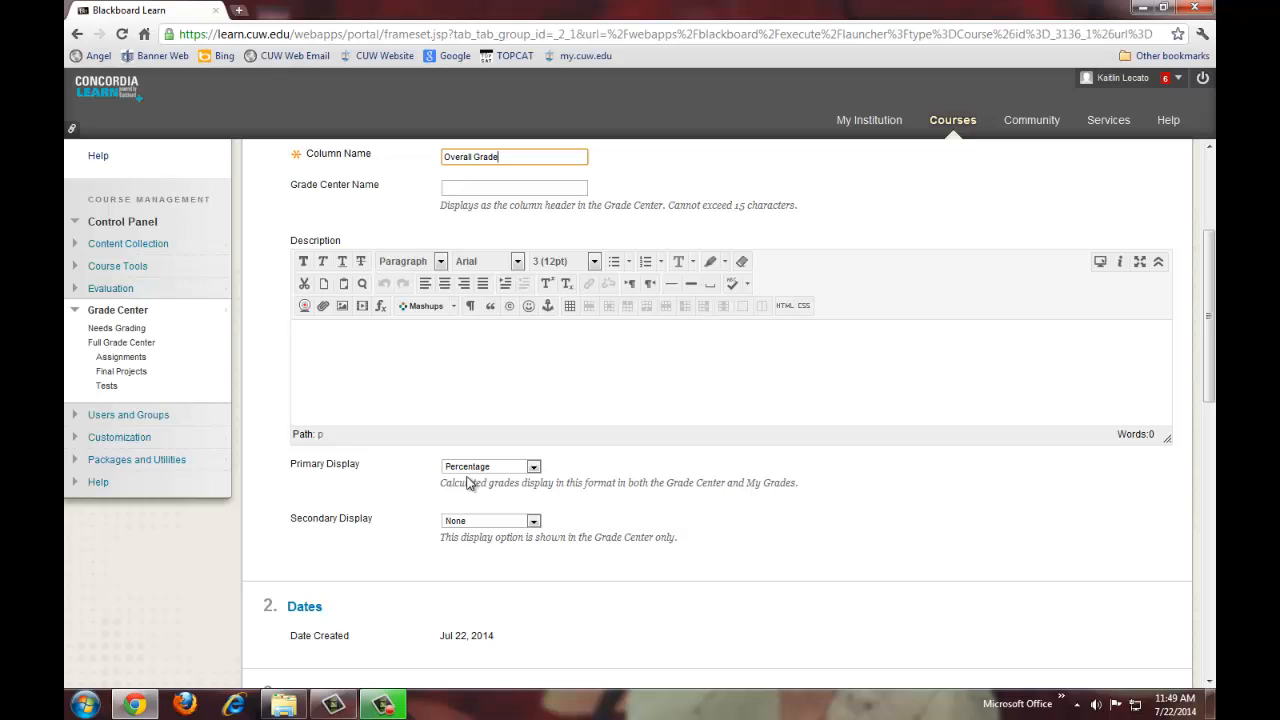
scroll(250, 561, down, 6)
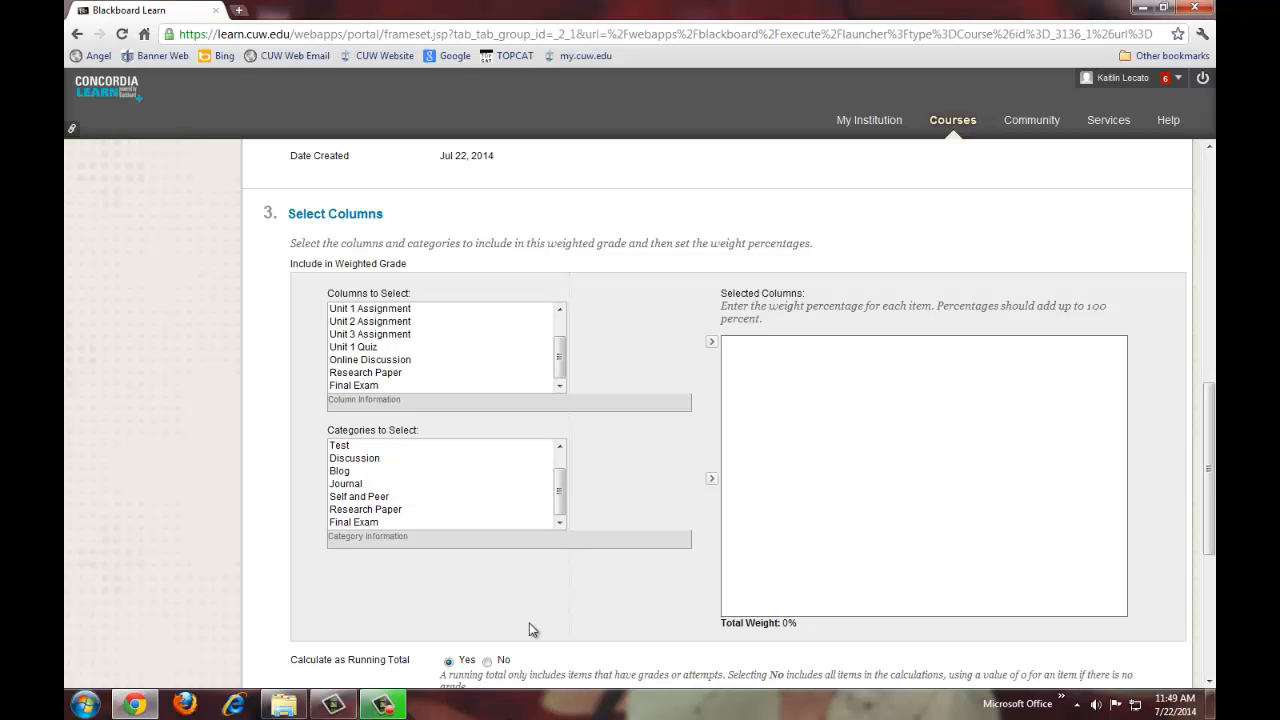
drag(318, 437, 425, 445)
click(440, 485)
click(445, 510)
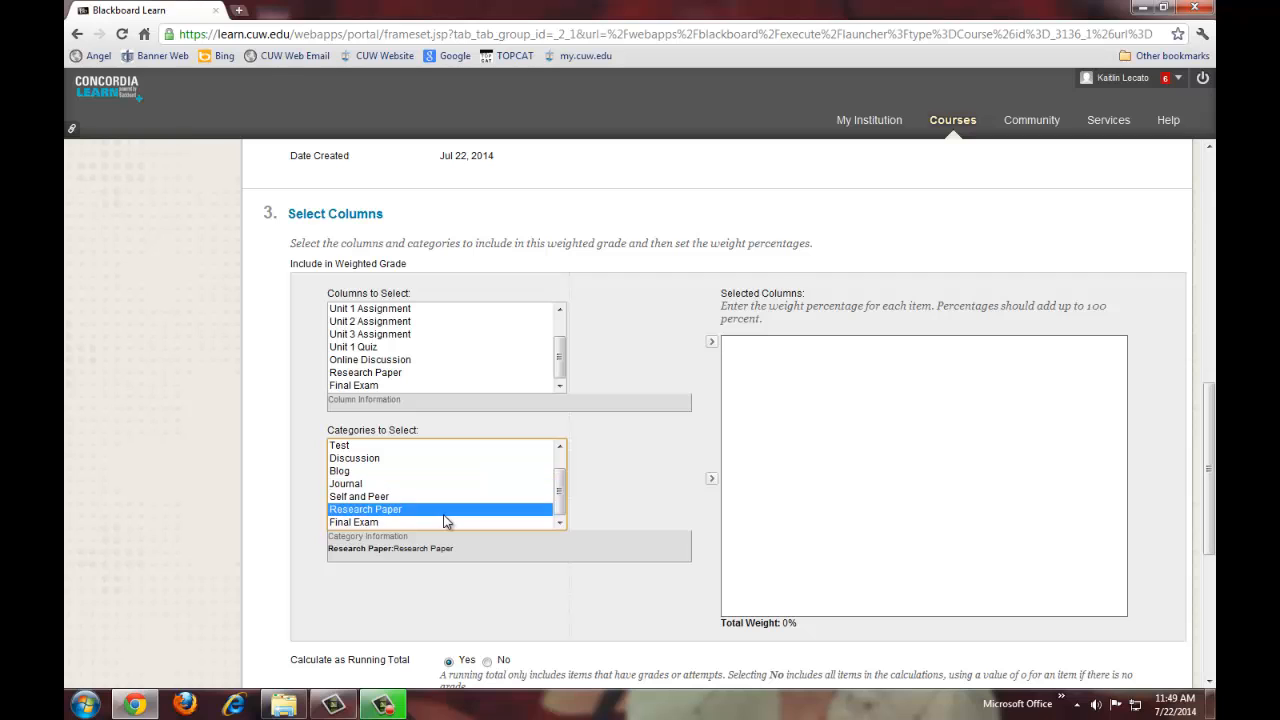
click(713, 482)
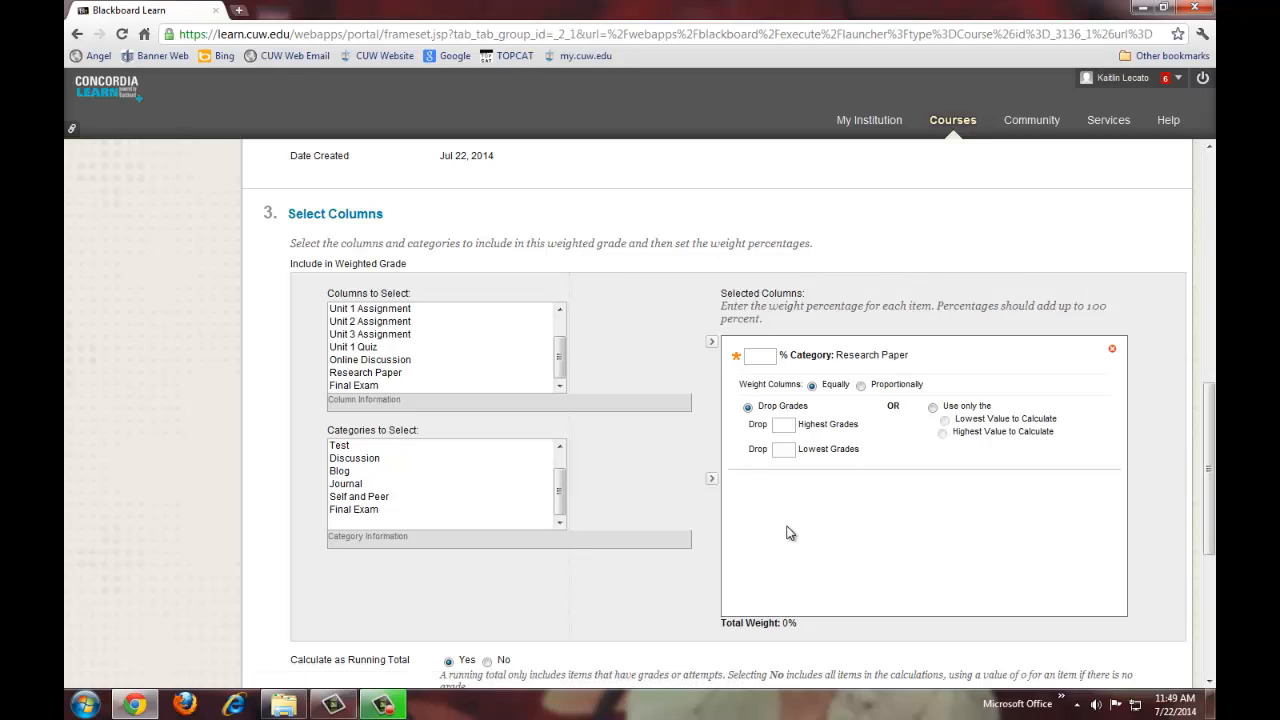
click(766, 353)
text(20)
Include the Test, Discussion, Assignment and Final Exam categories as well, weighting Assignment at 30 percent and Final Exam at 20 percent.
click(342, 446)
click(711, 478)
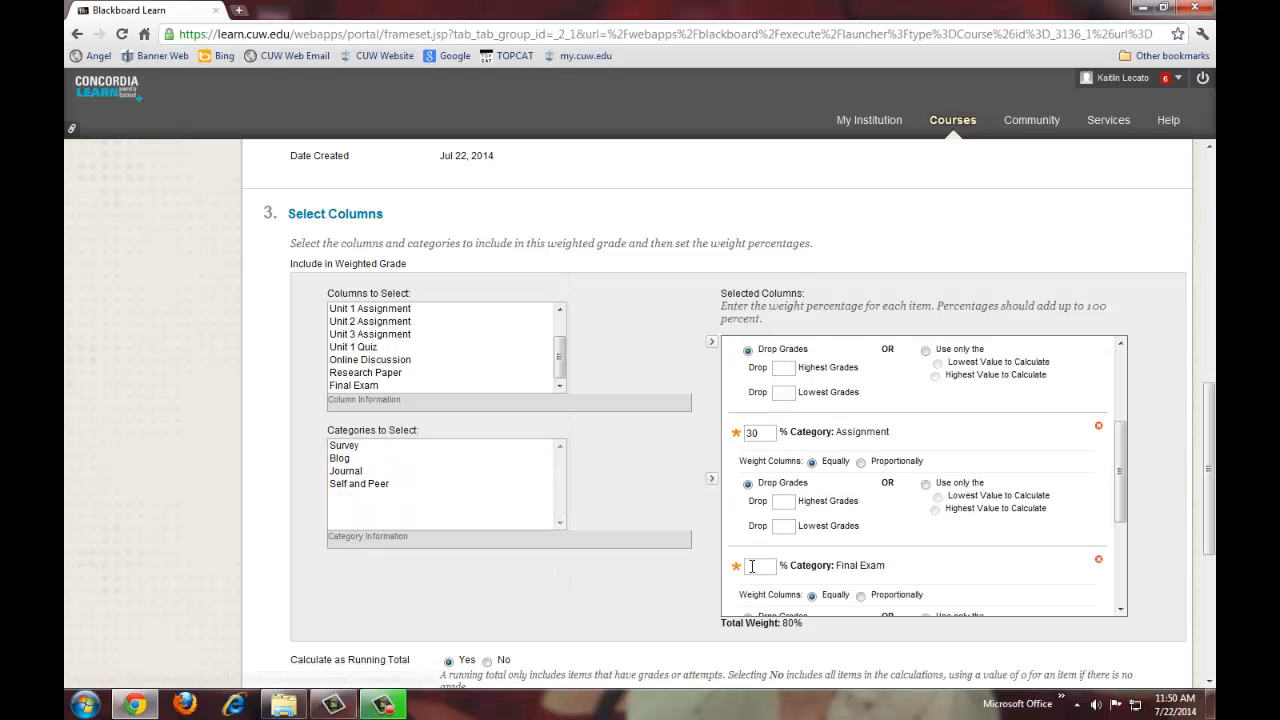
click(748, 566)
text(20)
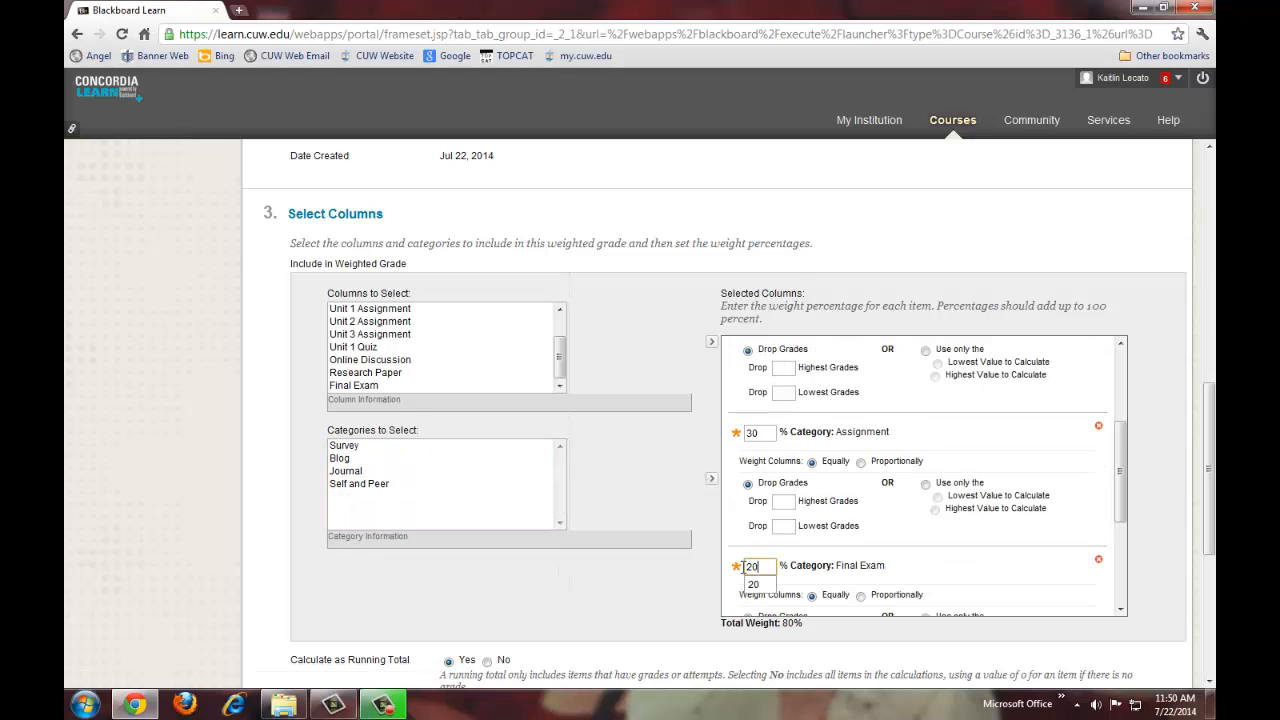
Review the selected categories and their total weight, and submit the Overall Grade column.
click(1139, 526)
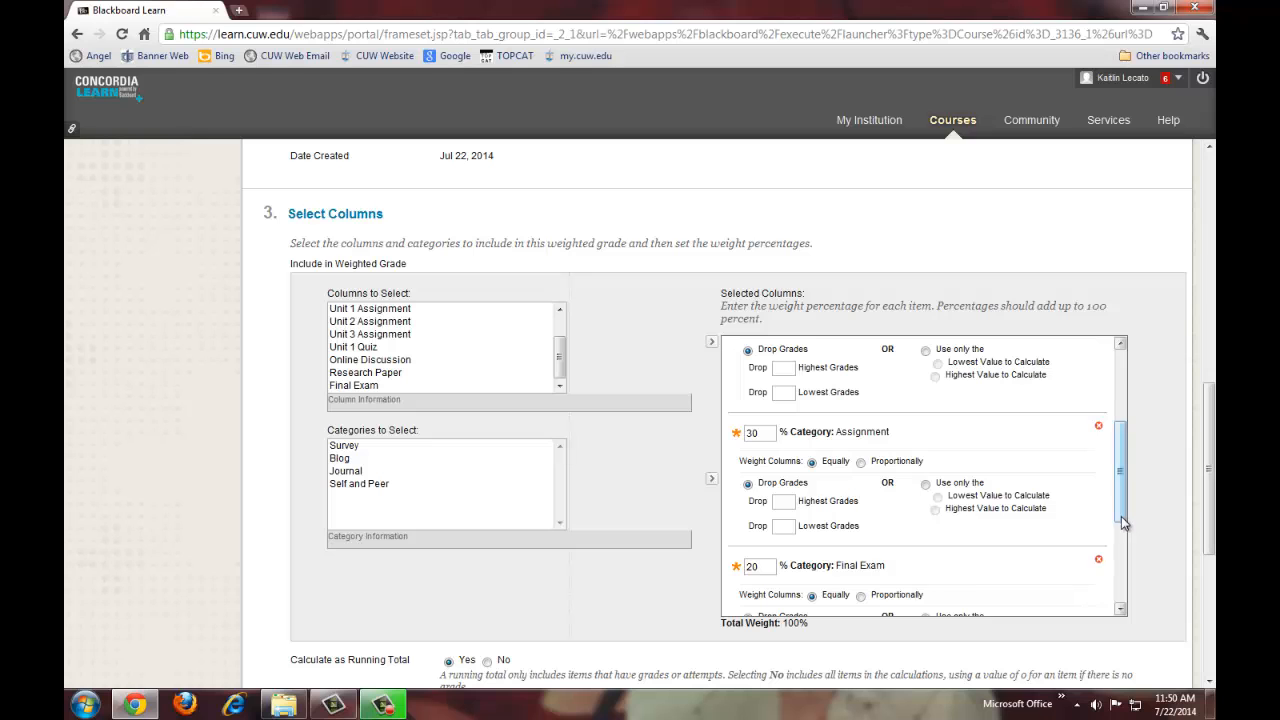
drag(1121, 456, 1131, 521)
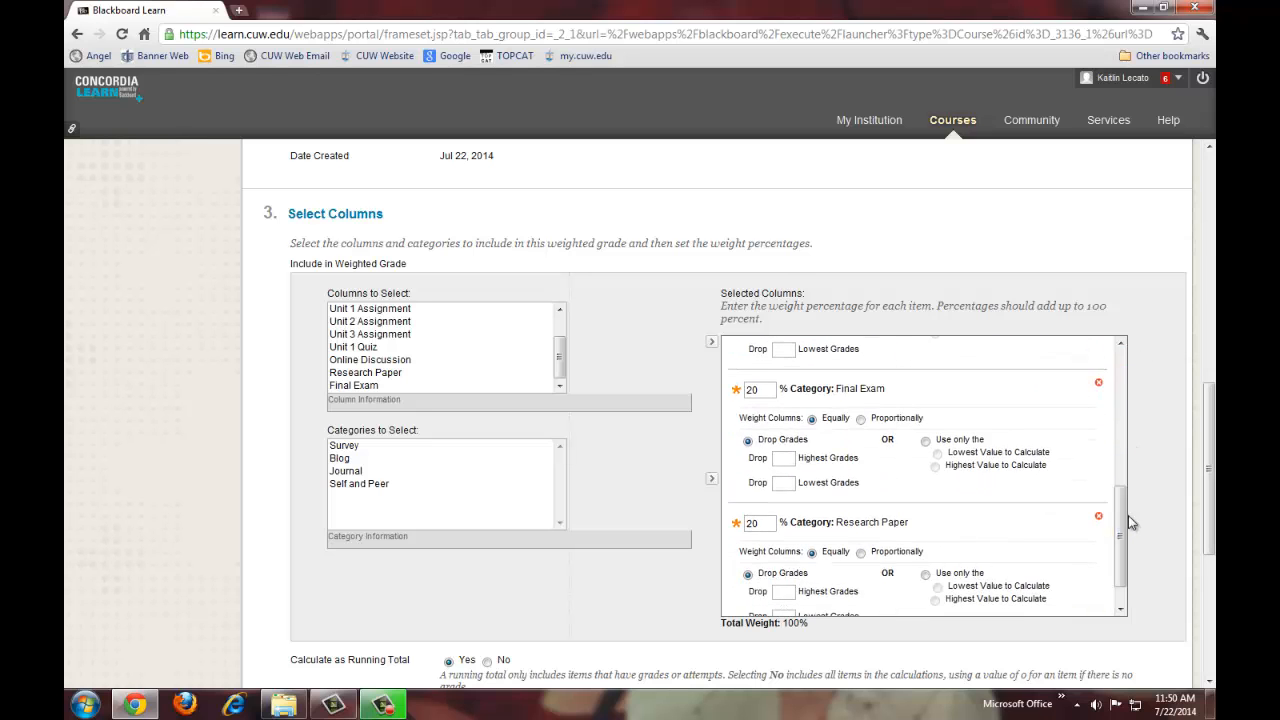
drag(715, 624, 800, 624)
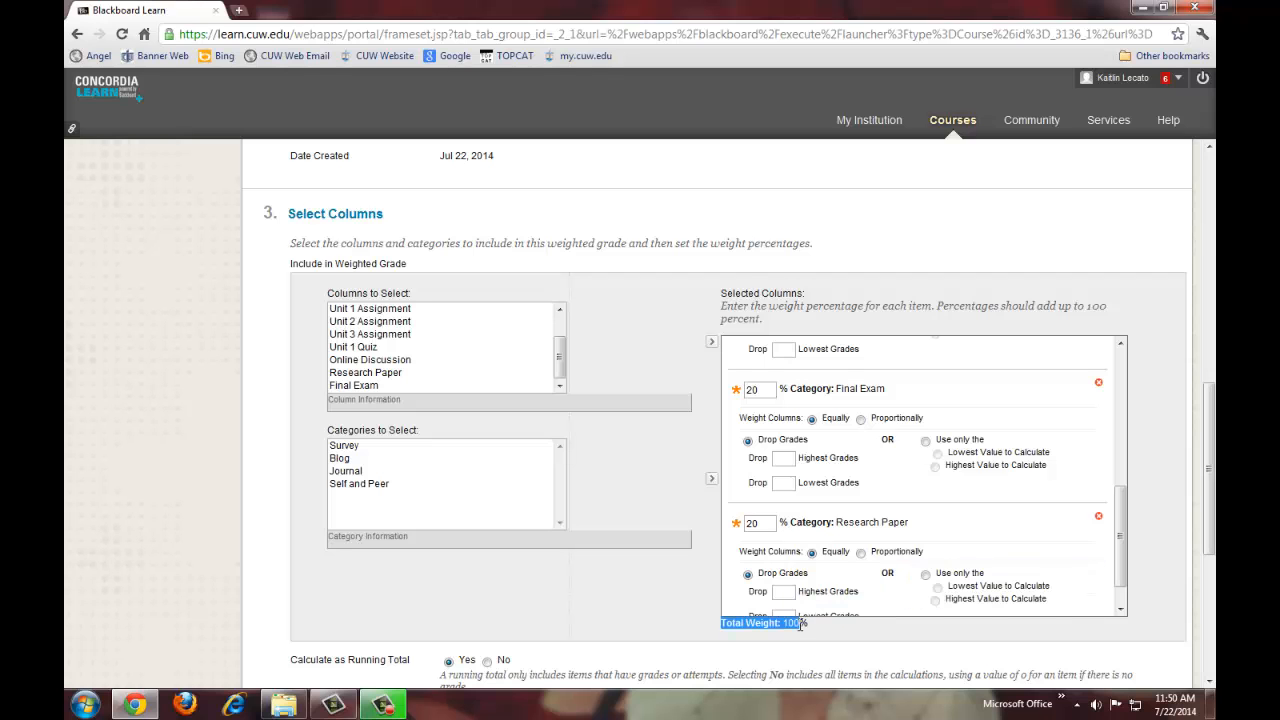
click(640, 606)
scroll(636, 605, down, 4)
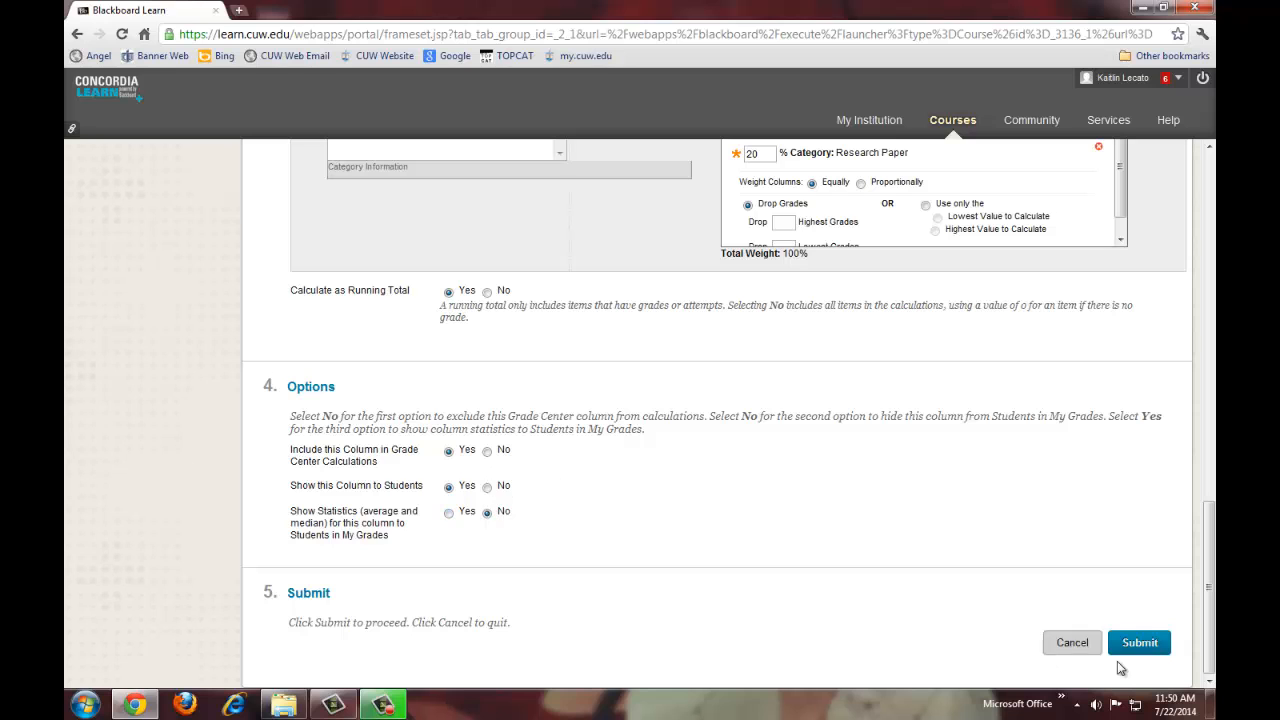
click(1158, 647)
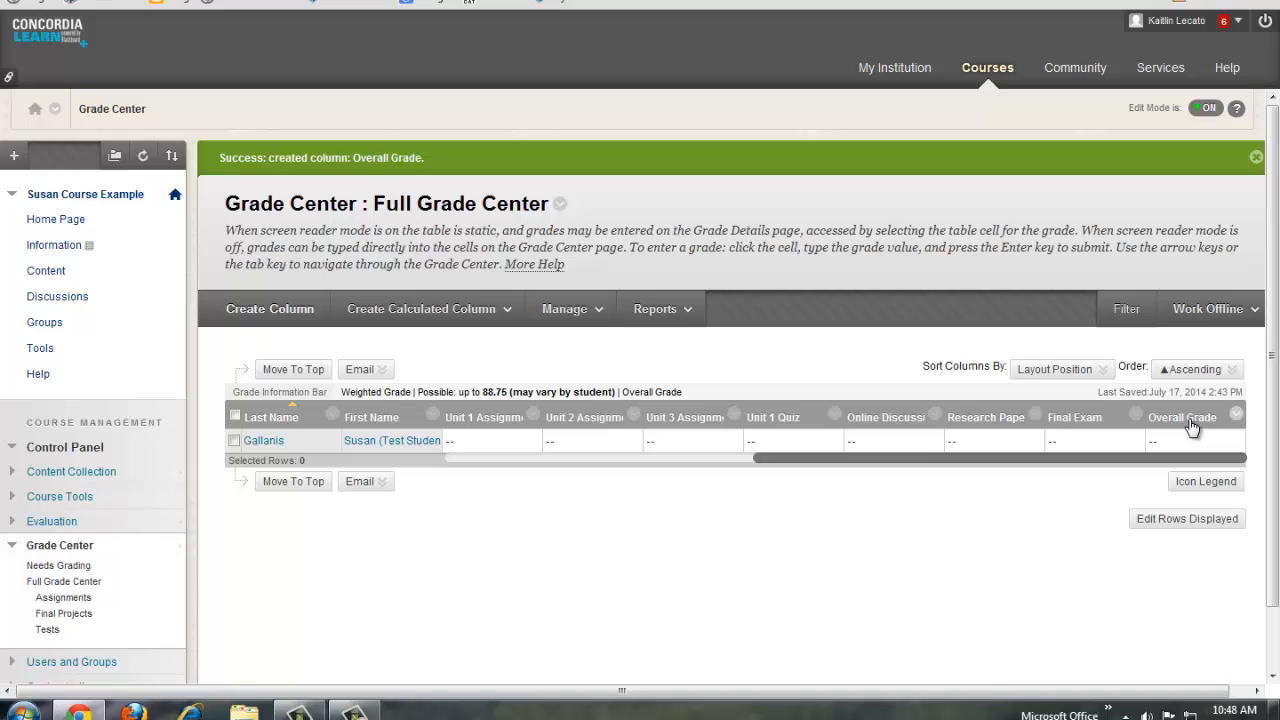
Start another weighted calculated column and name it Assignments Total.
click(421, 309)
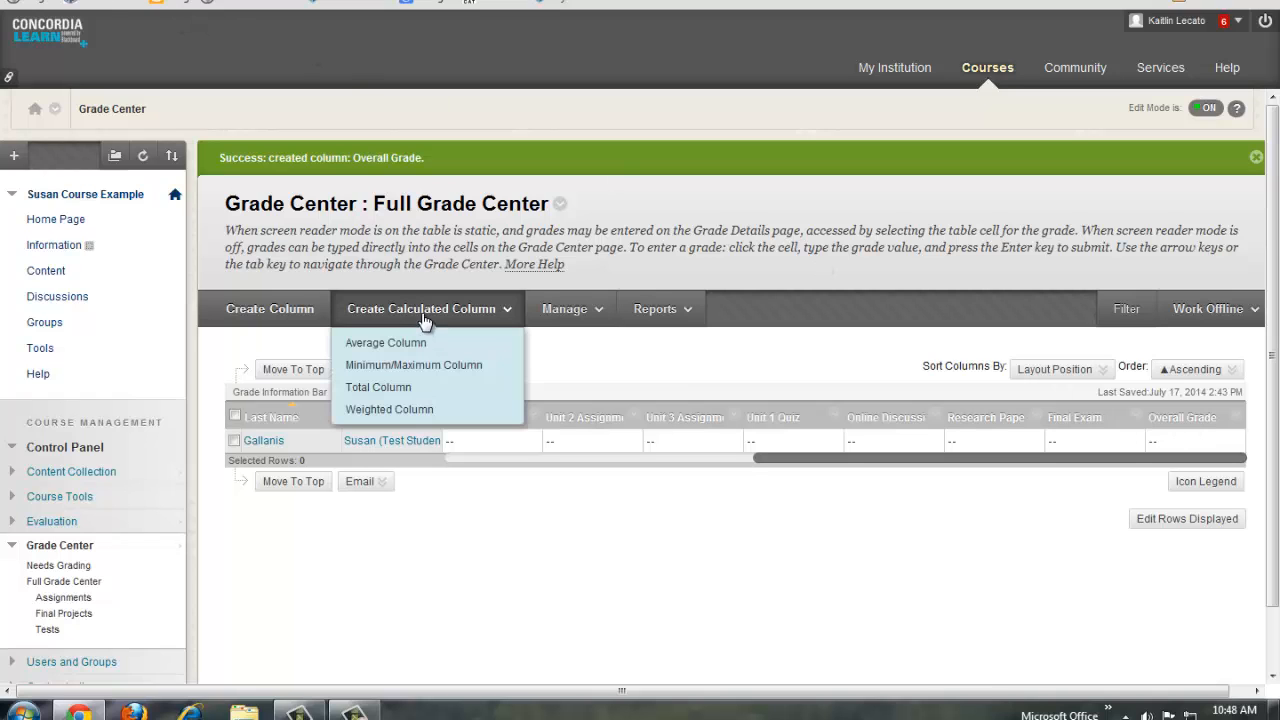
click(420, 407)
click(540, 378)
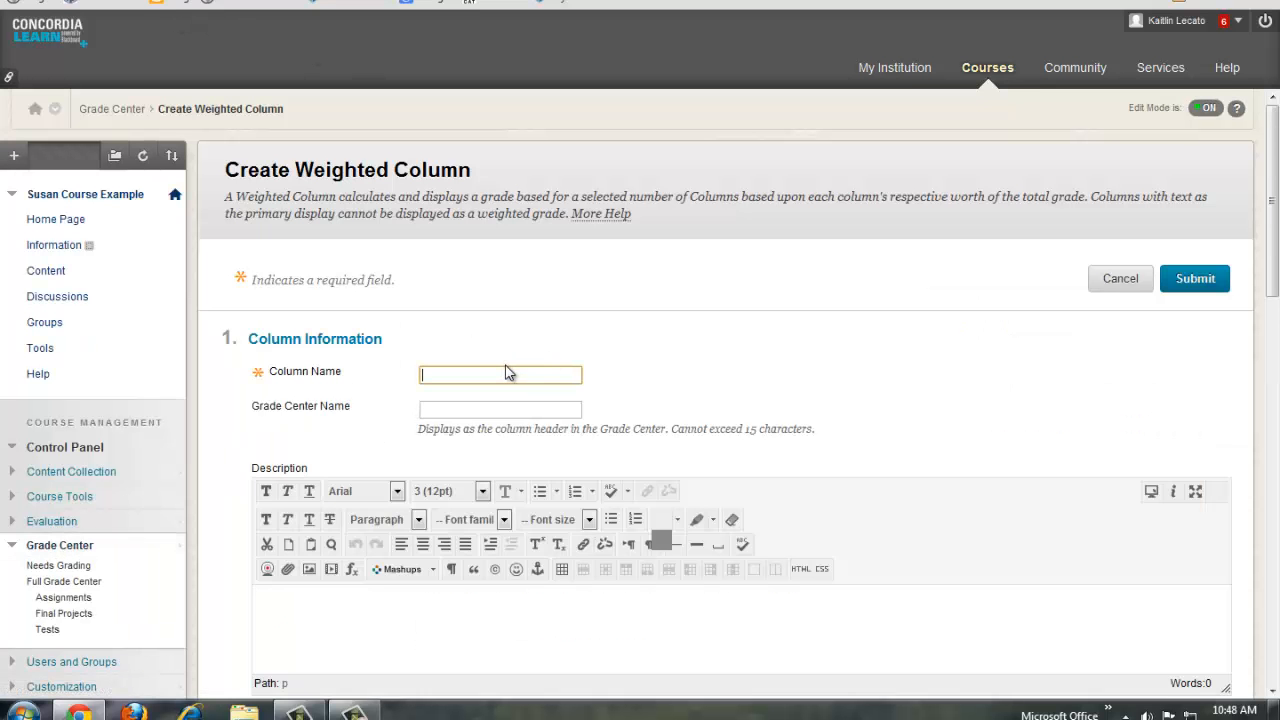
text(Assign)
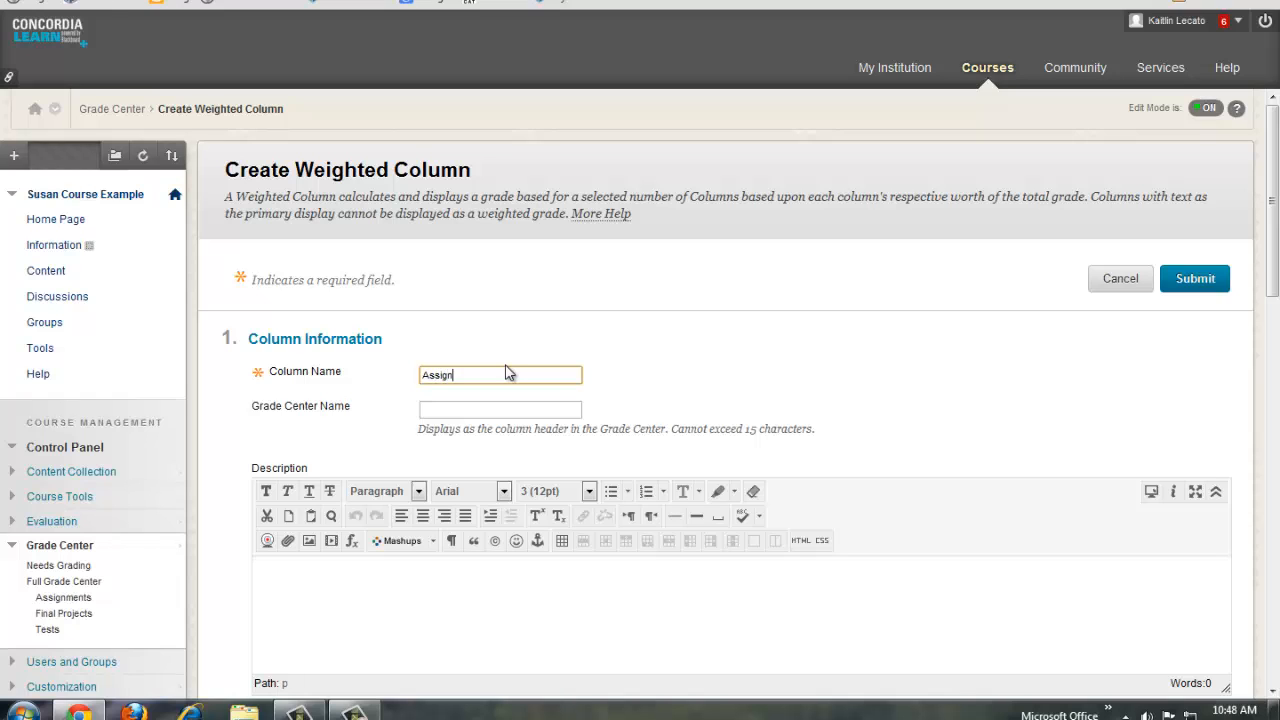
text(ment s Total)
Include the Assignment category in the weighted grade at 100 percent and submit the Assignments Total column.
scroll(967, 463, down, 5)
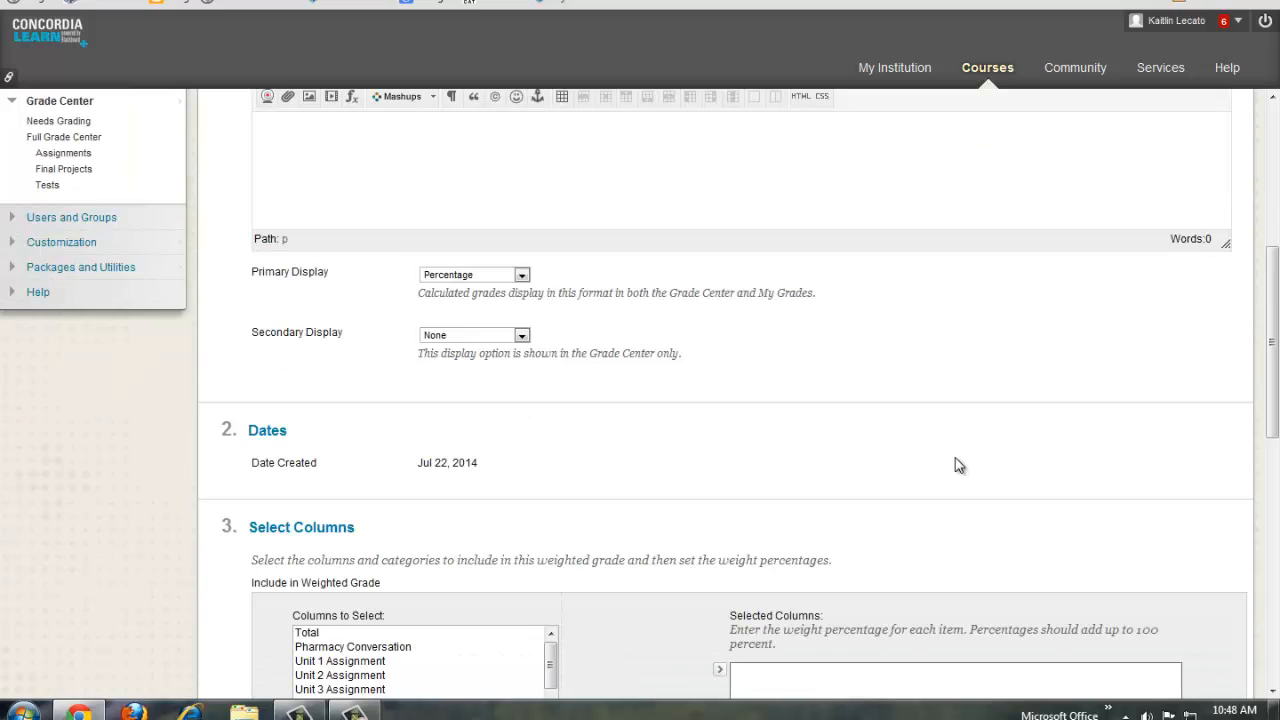
scroll(955, 460, down, 3)
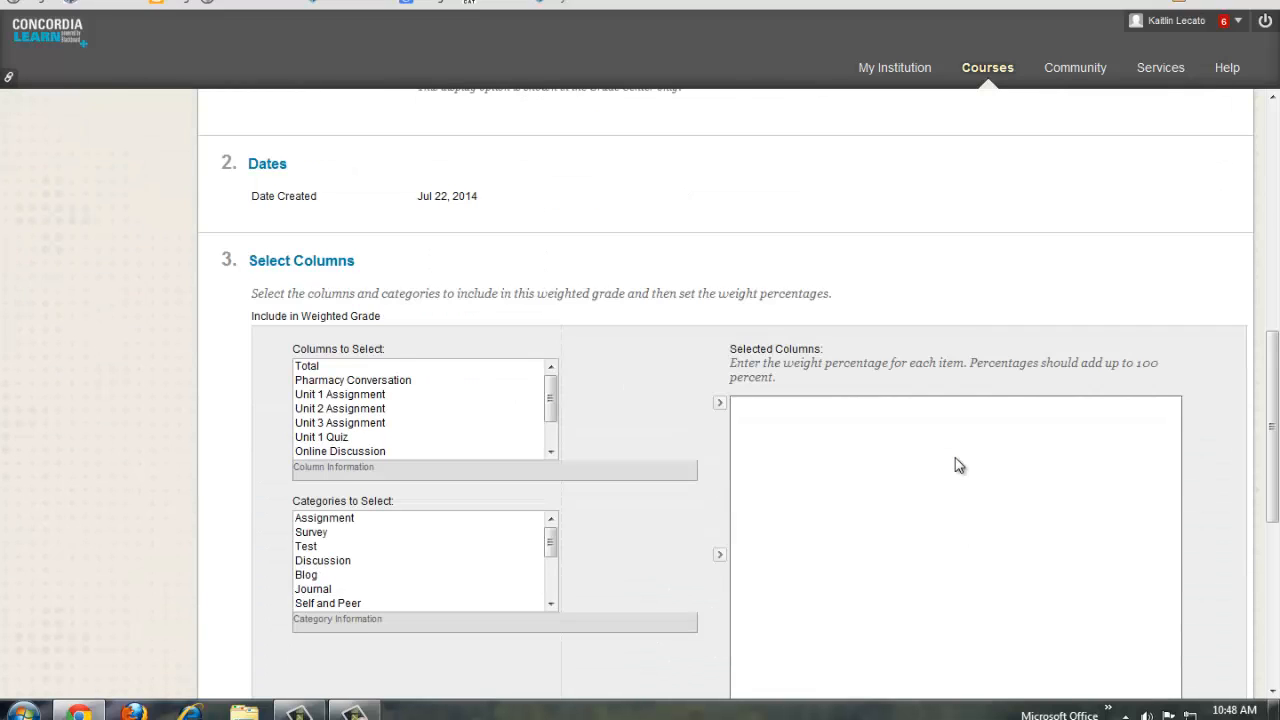
scroll(958, 465, down, 1)
click(322, 430)
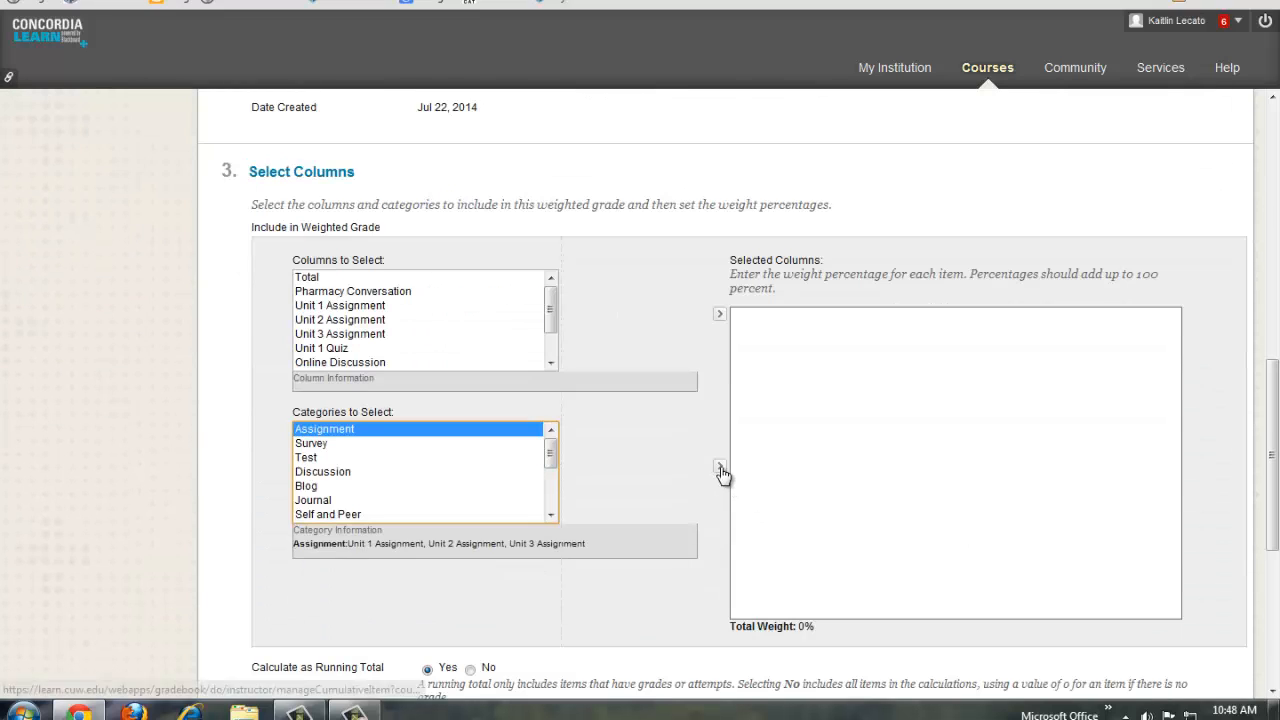
click(720, 469)
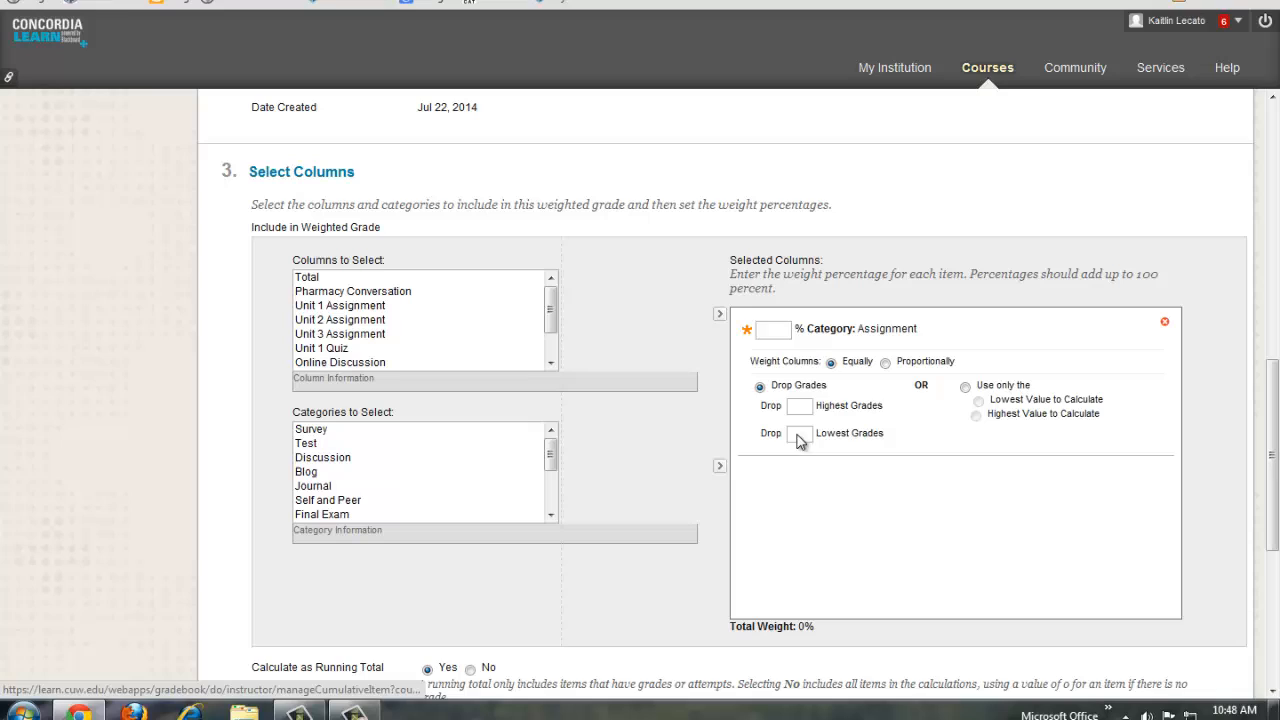
click(762, 330)
text(100)
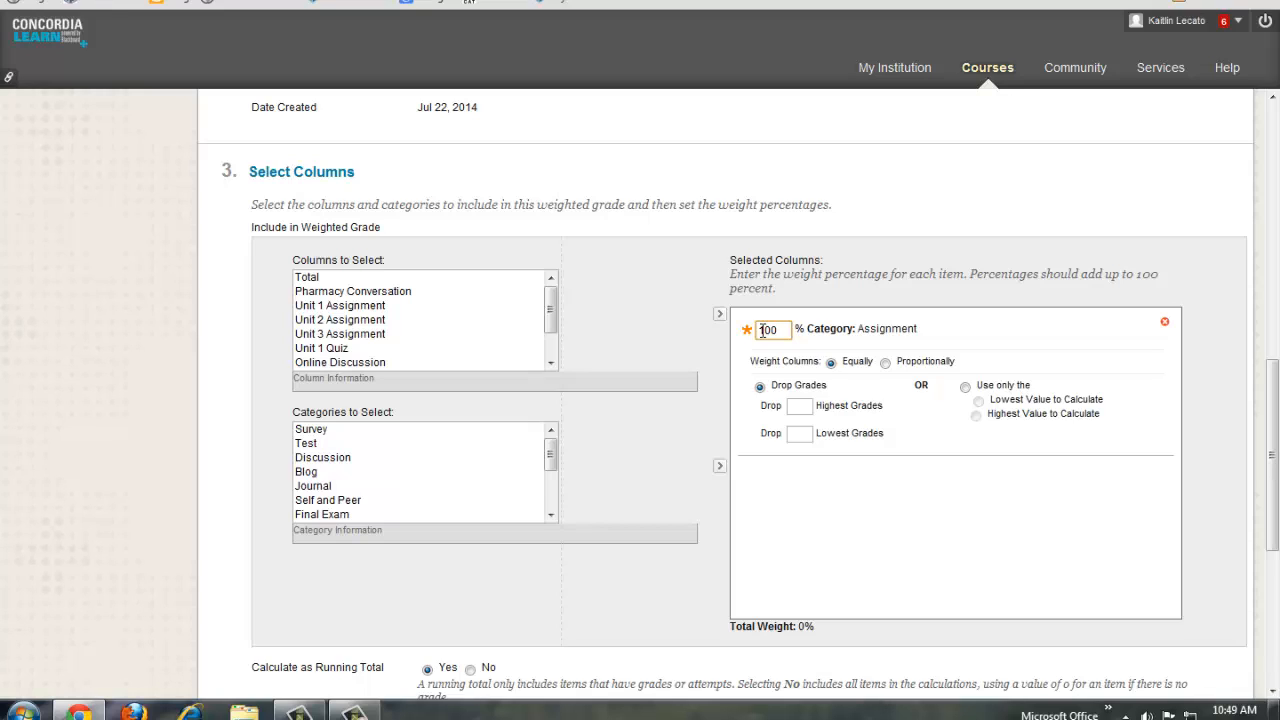
scroll(663, 606, down, 2)
scroll(604, 612, down, 3)
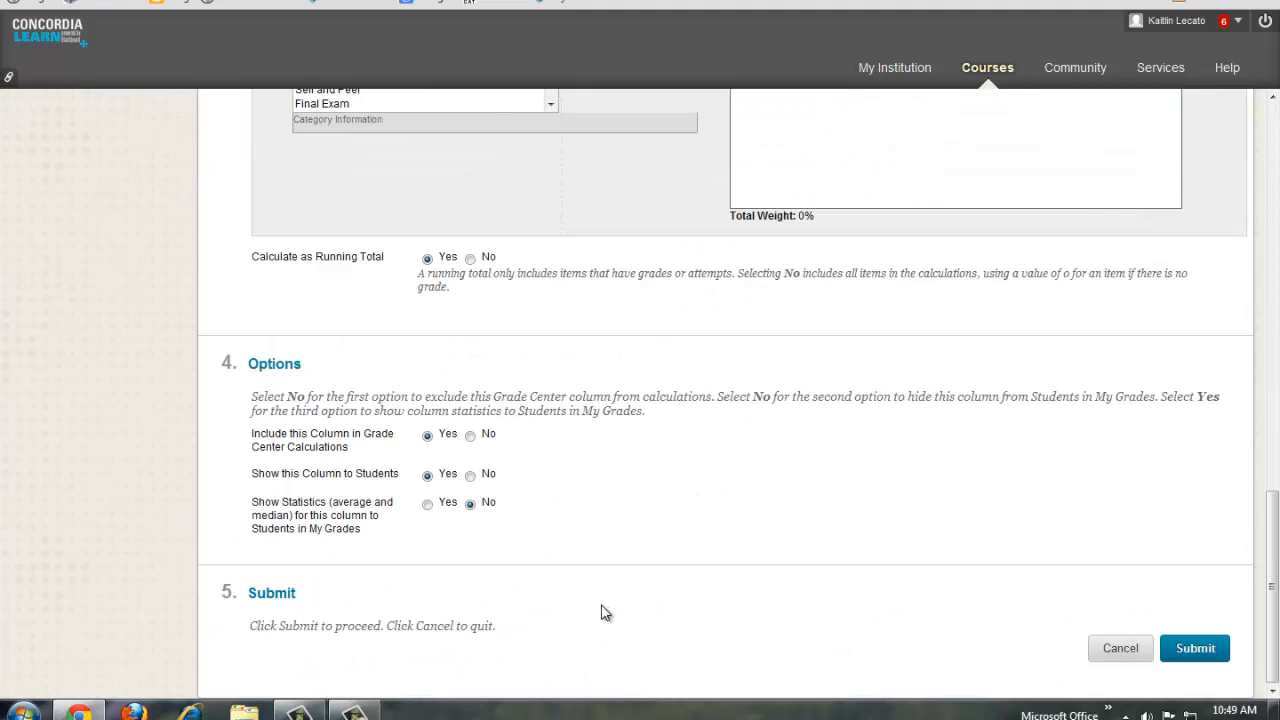
click(1217, 656)
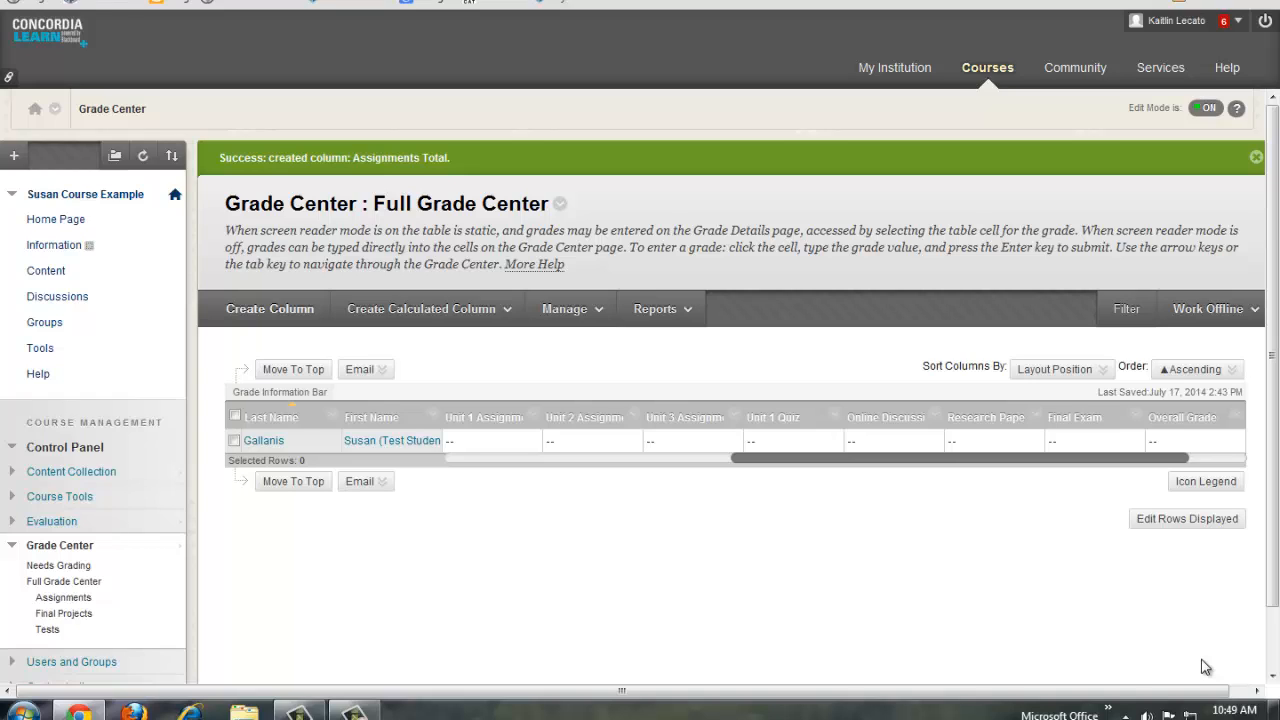
On the Column Organization page, move Overall Grade between Student ID and Last Access under Shown in All Grade Center Views, and submit.
click(578, 314)
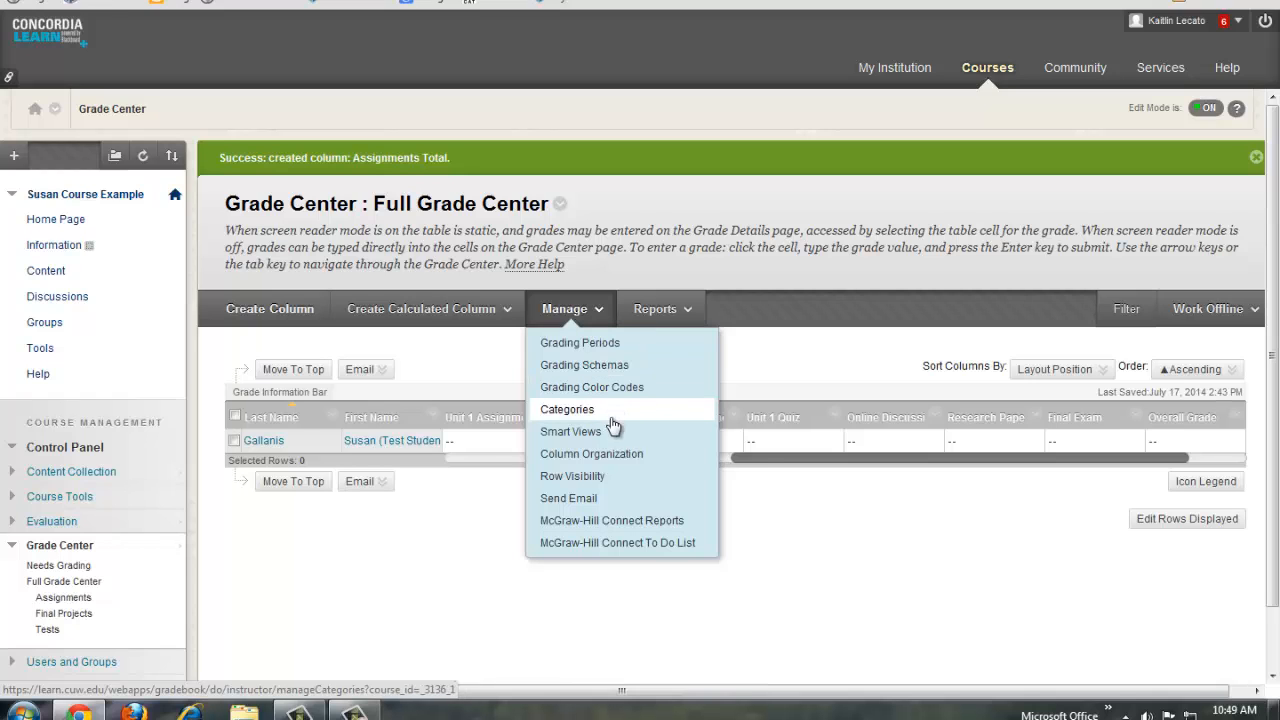
click(624, 456)
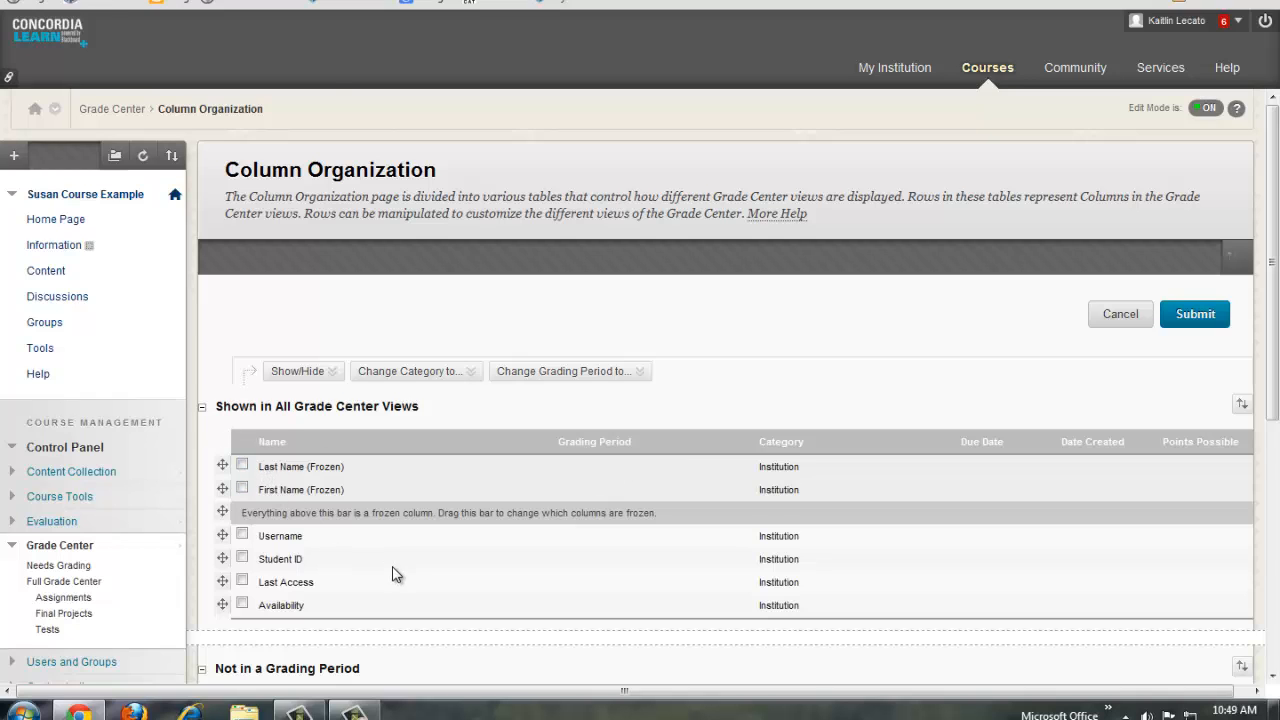
scroll(393, 573, down, 3)
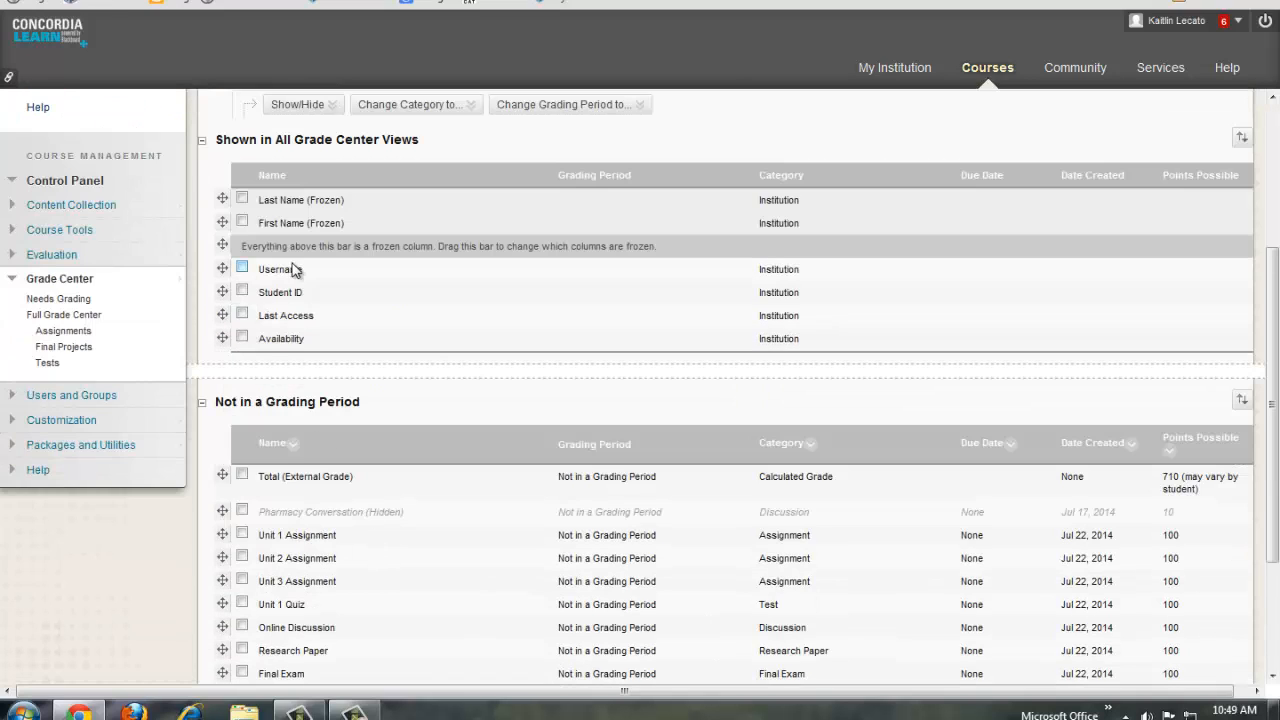
scroll(291, 578, down, 2)
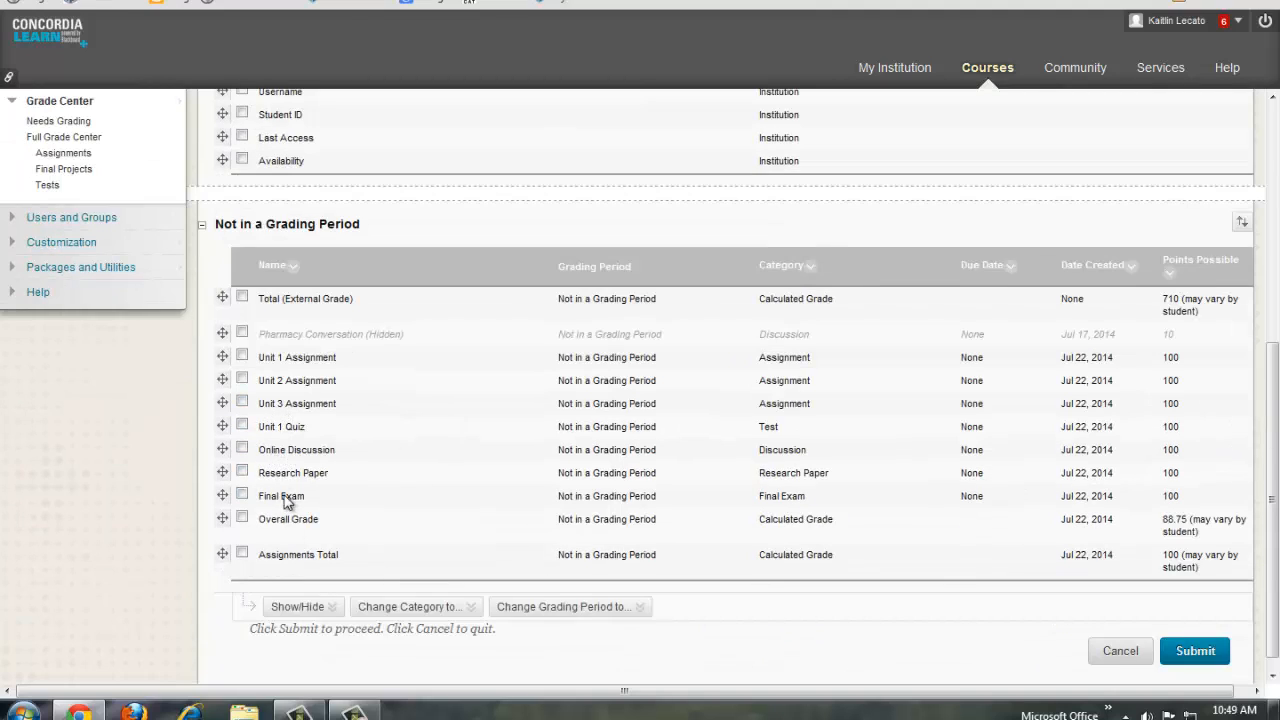
drag(289, 522, 287, 130)
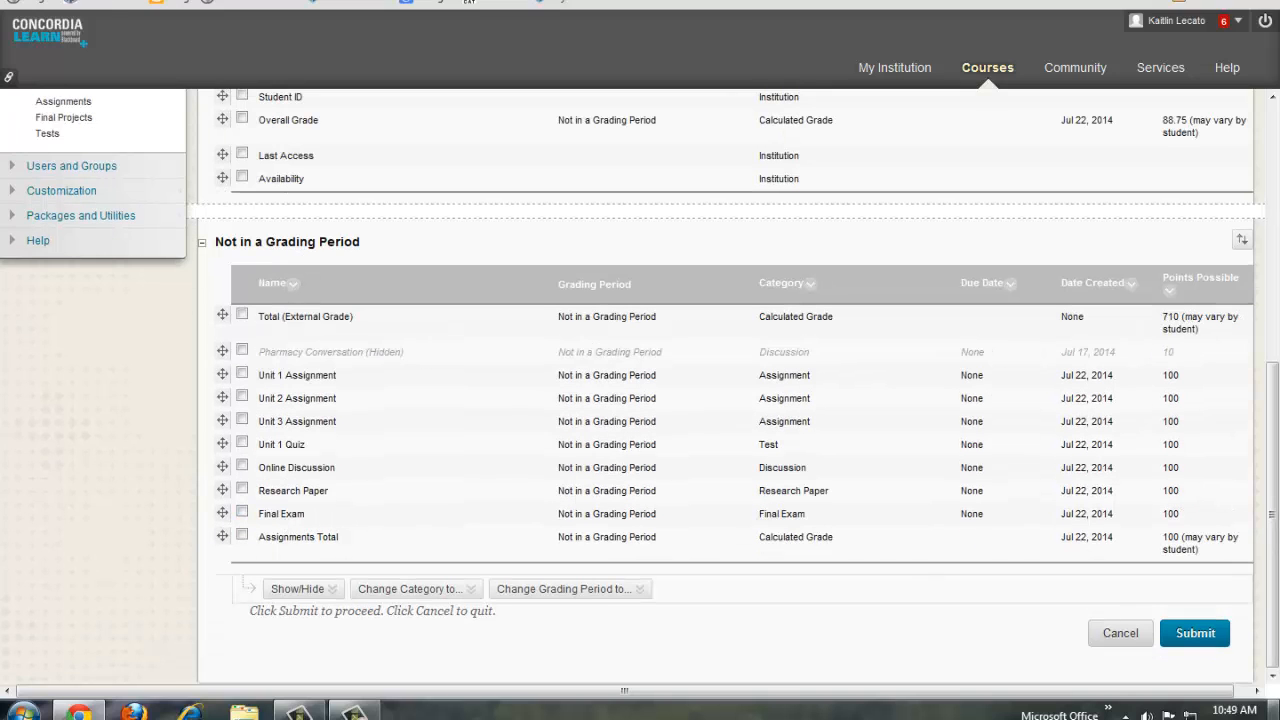
click(1188, 636)
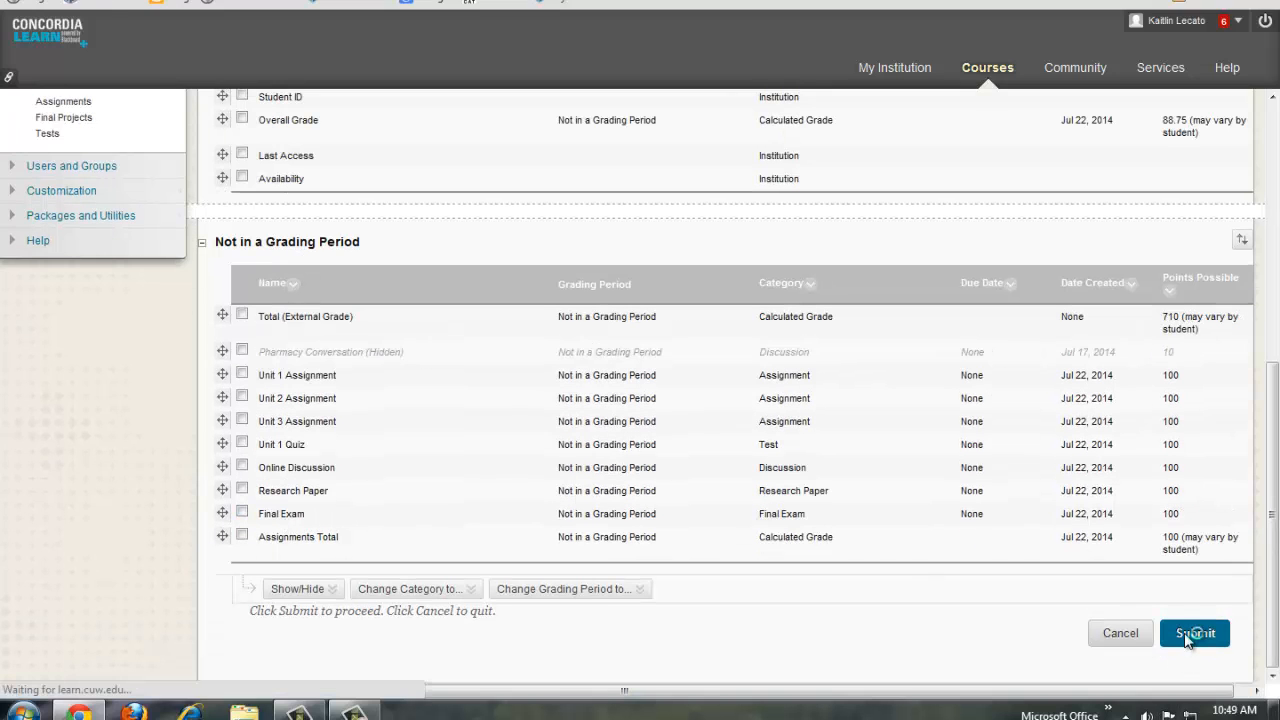